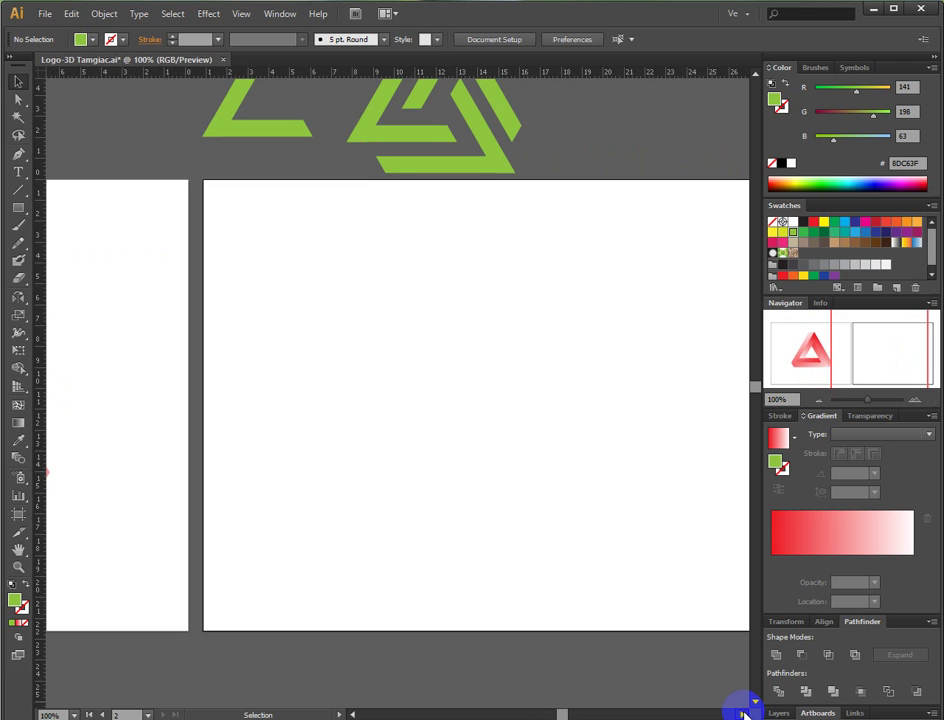
Draw a tall, narrow green rectangle about 0.99 cm by 7.51 cm in the upper-left area of the blank artboard.
left_click(743, 713)
left_click(743, 713)
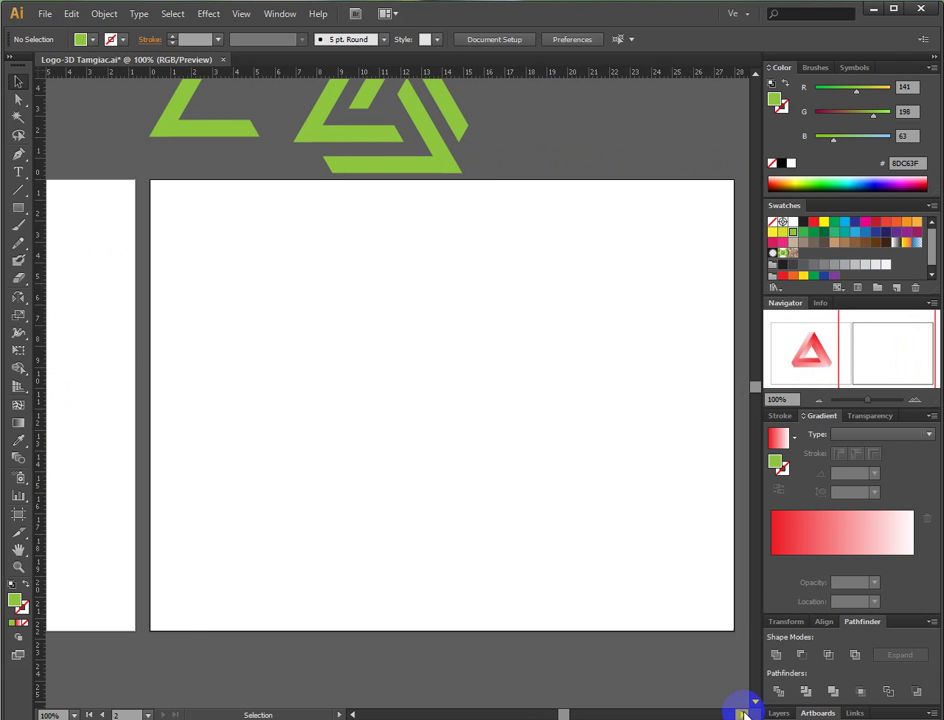
left_click(18, 207)
left_click_drag(178, 214, 199, 371)
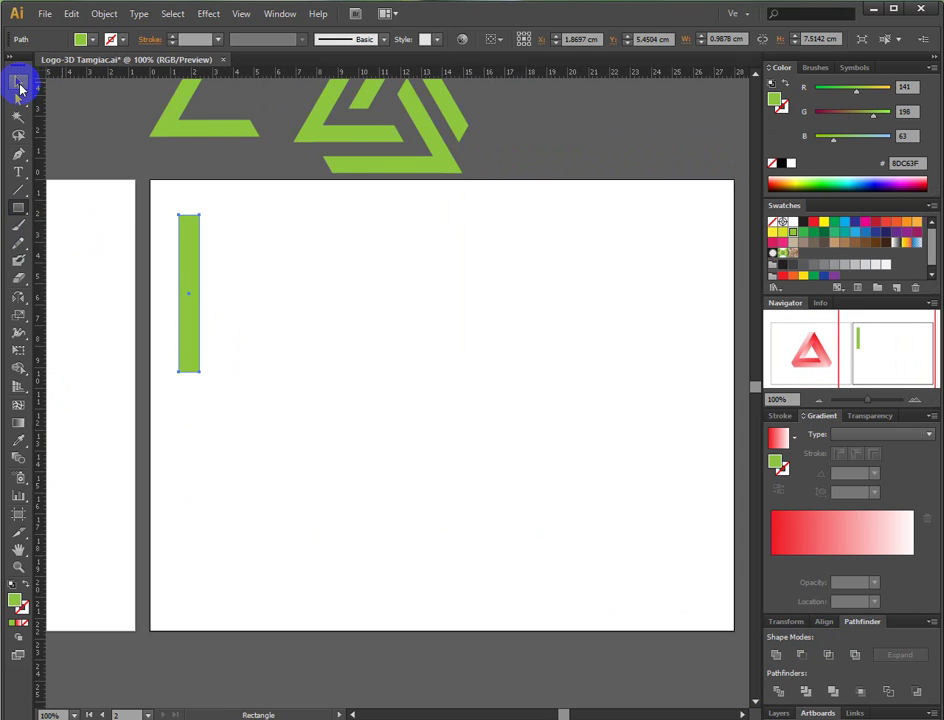
Duplicate the vertical rectangle to its right and shear the copy so its upper end leans right.
left_click(18, 84)
left_click(176, 252)
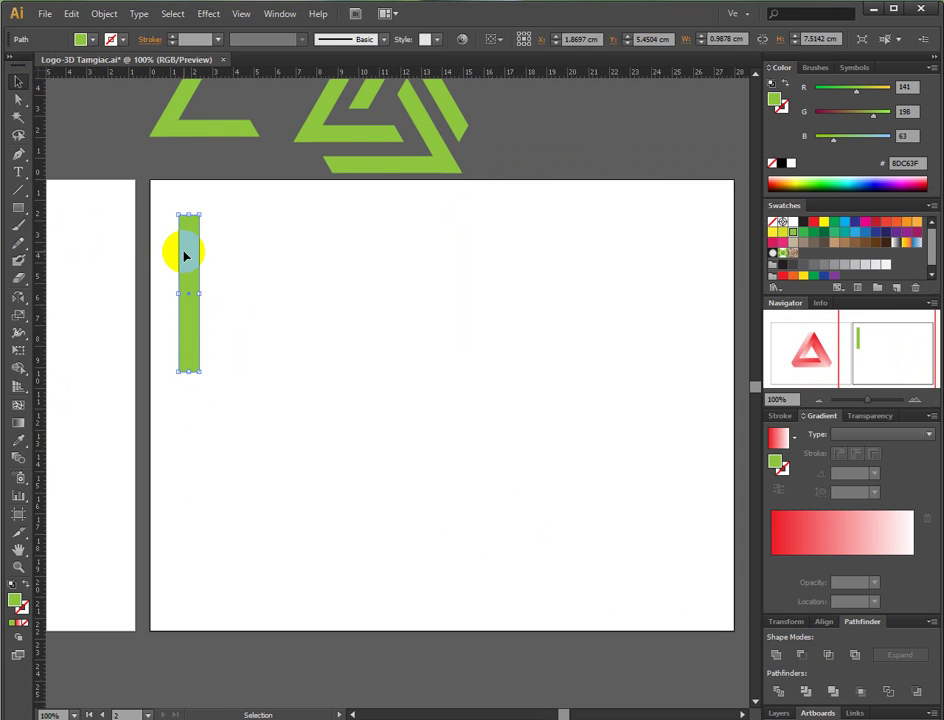
left_click_drag(184, 256, 253, 255)
left_click(787, 621)
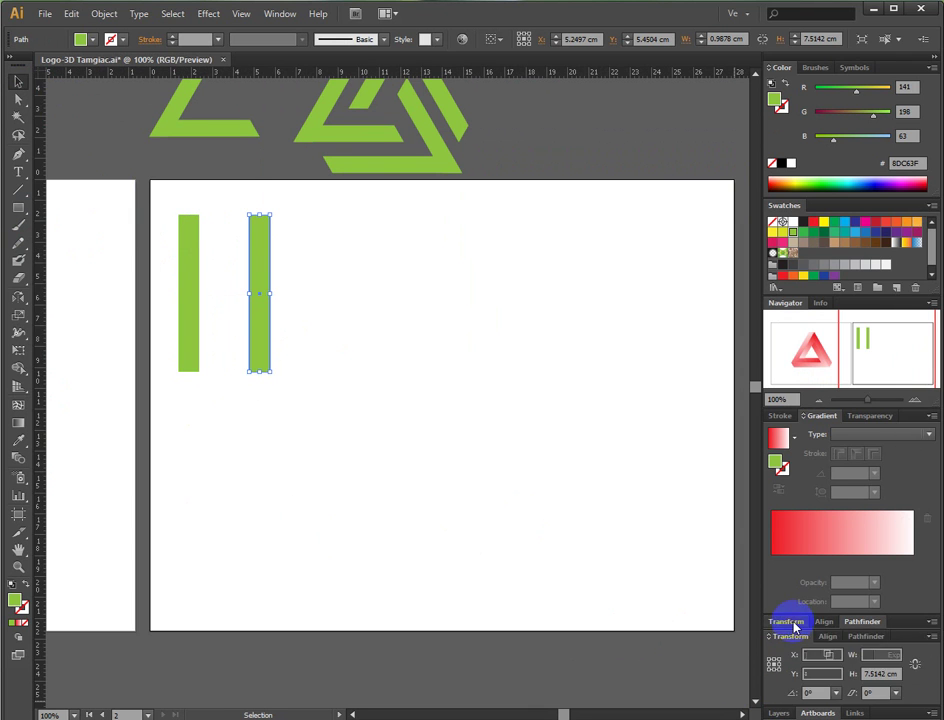
left_click(871, 692)
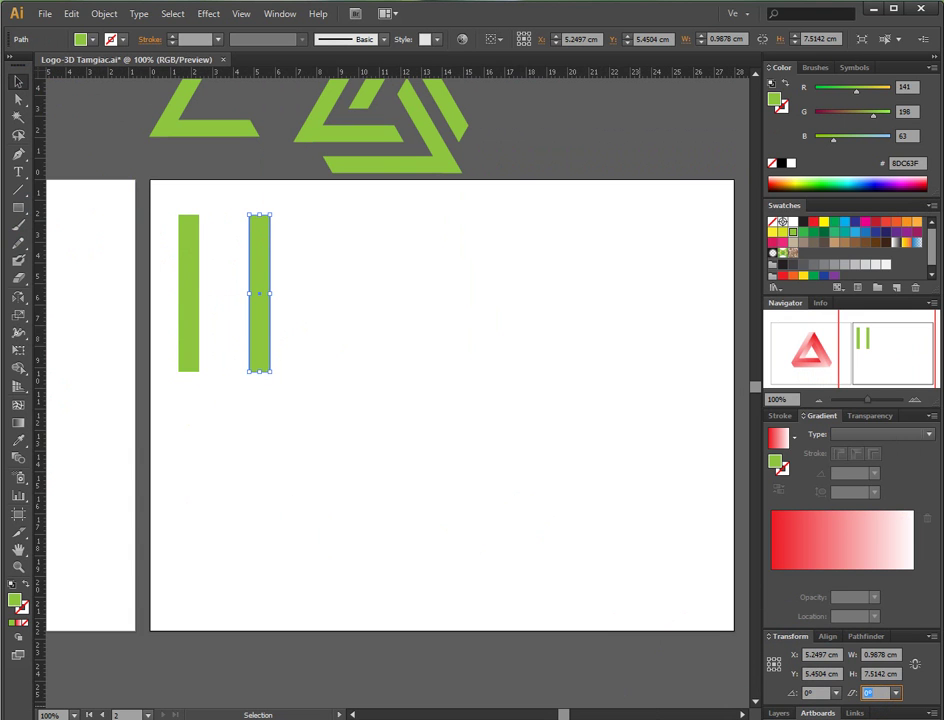
key("Return")
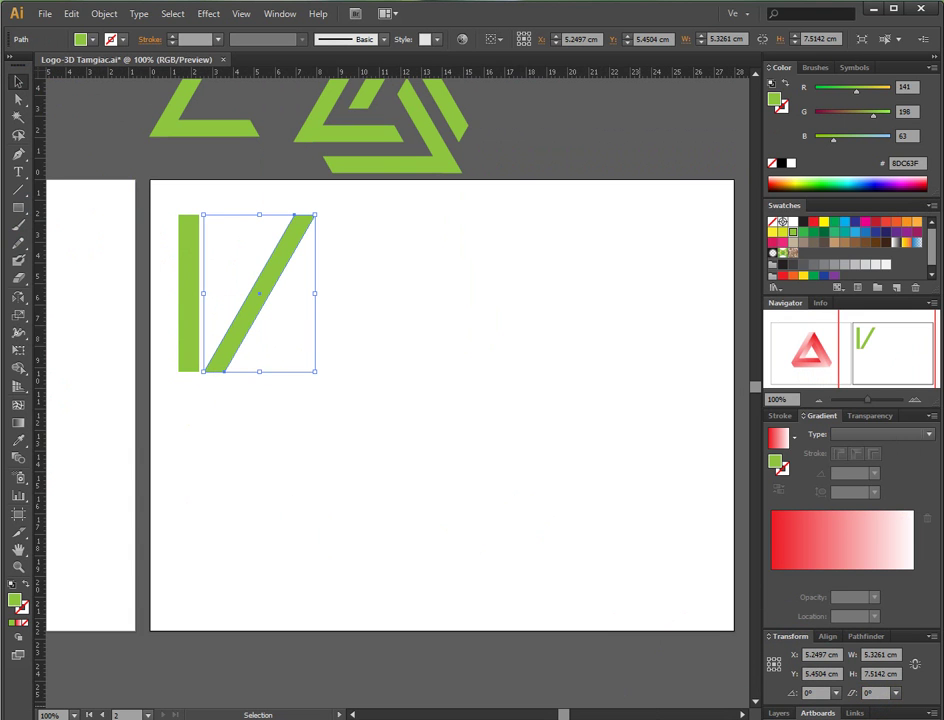
Duplicate the slanted bar to the right and reflect the copy across the vertical axis.
left_click_drag(181, 392, 371, 345)
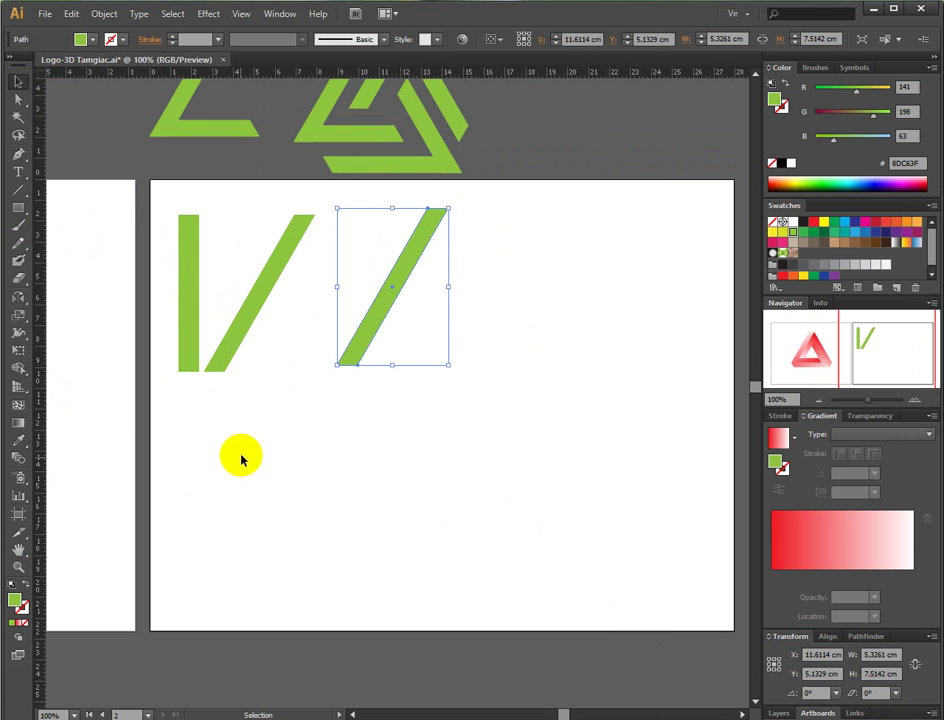
double_click(18, 297)
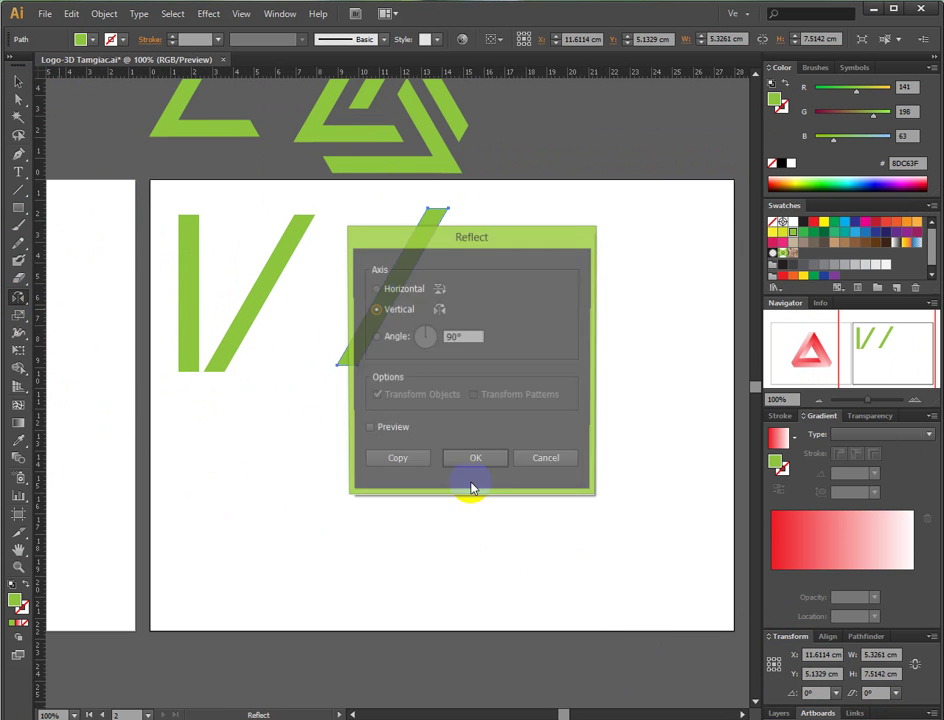
left_click(456, 470)
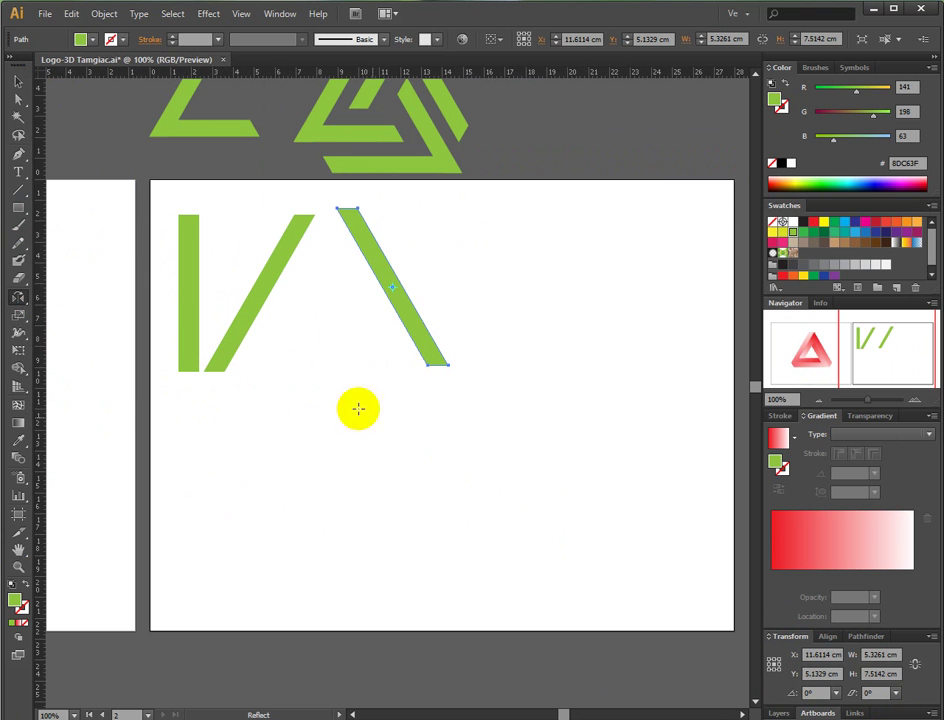
Place the mirrored bar beside the first slanted bar, duplicate it to the right, and rotate the duplicate until it lies horizontal.
left_click(18, 81)
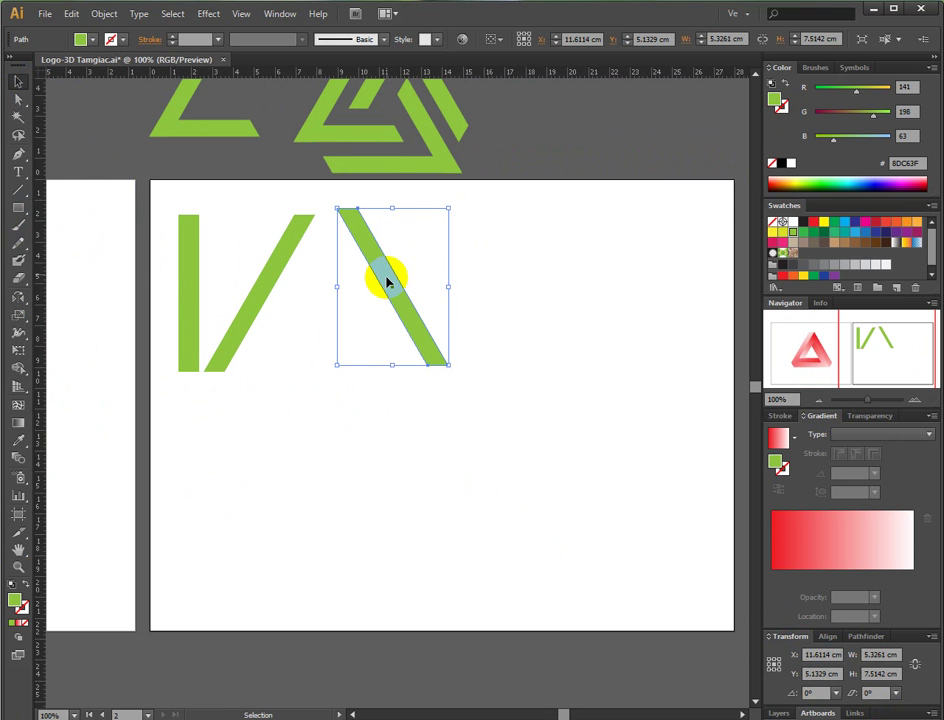
left_click_drag(386, 278, 514, 305)
left_click_drag(17, 297, 57, 297)
double_click(17, 297)
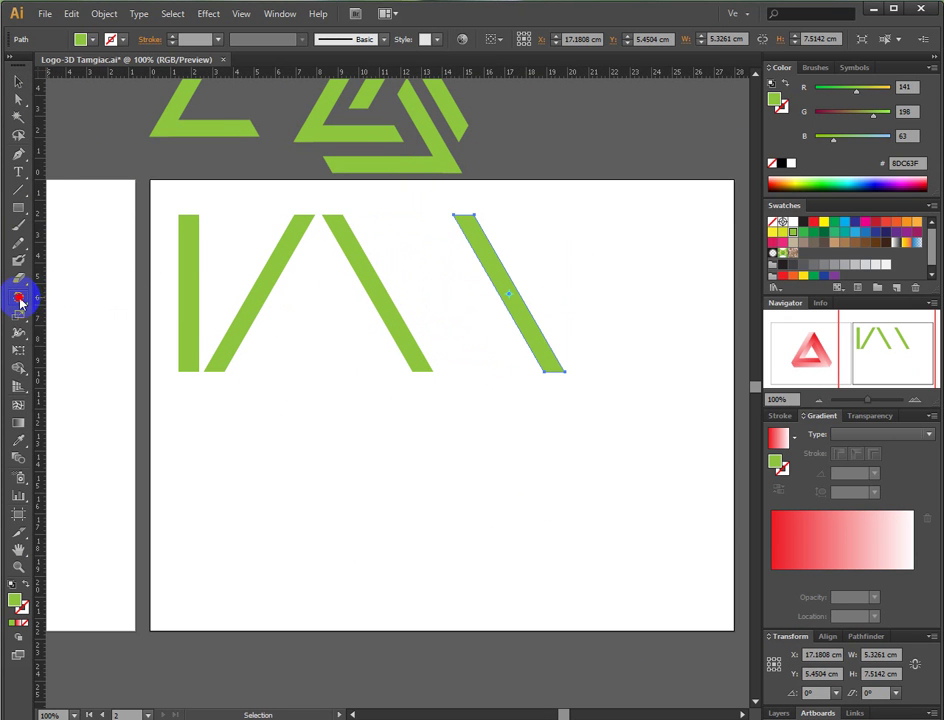
left_click(463, 421)
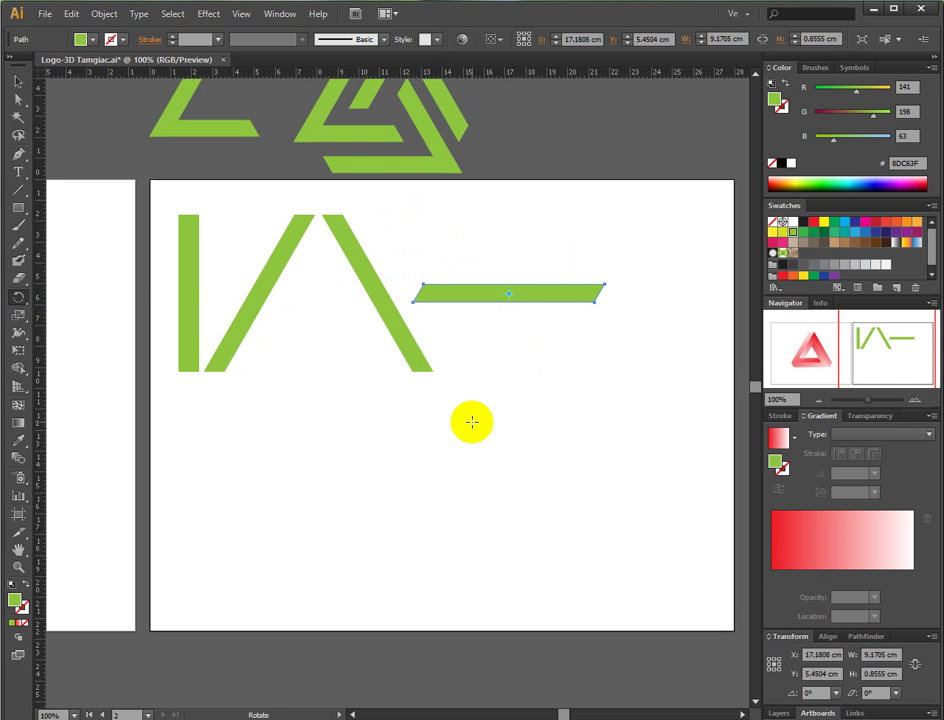
Move the horizontal bar to the foot of the left slanted bar and align their left and bottom edges.
left_click(17, 80)
left_click_drag(544, 290, 580, 362)
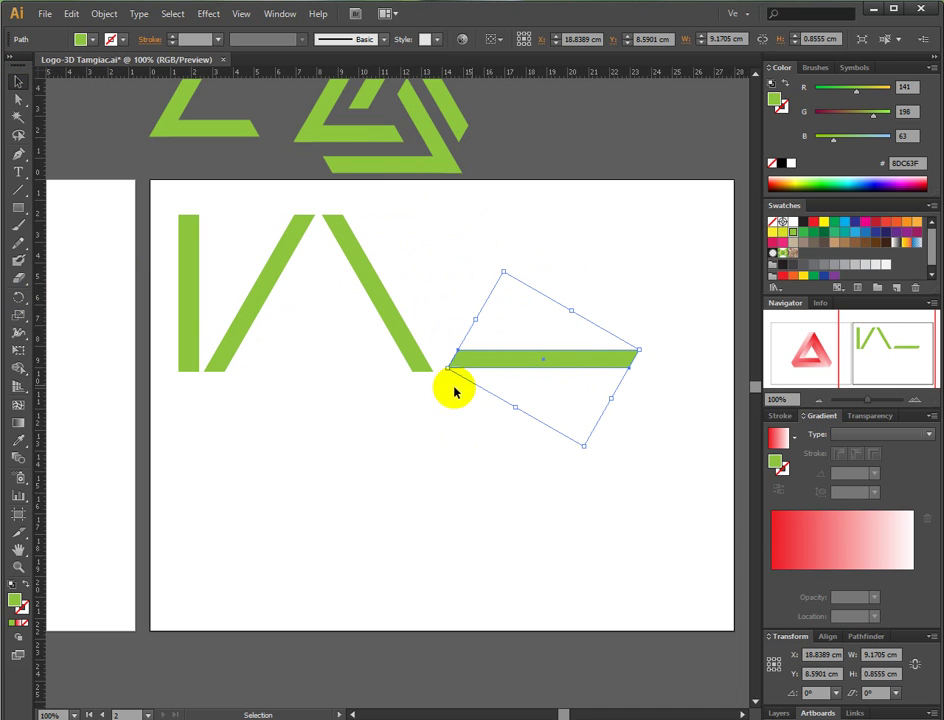
left_click_drag(579, 376, 365, 375)
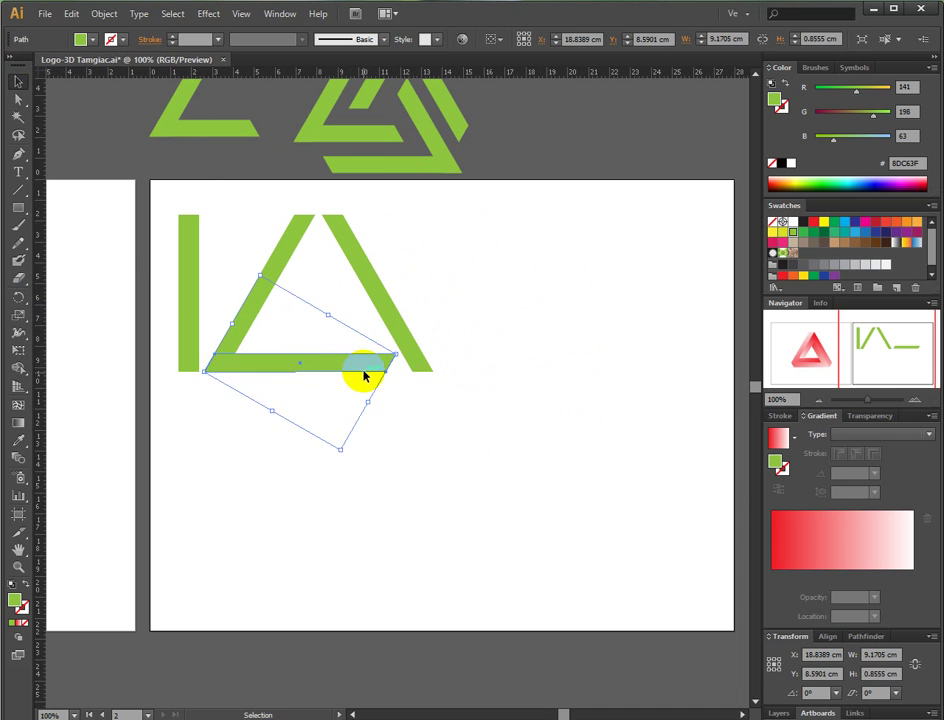
left_click(248, 316, "shift")
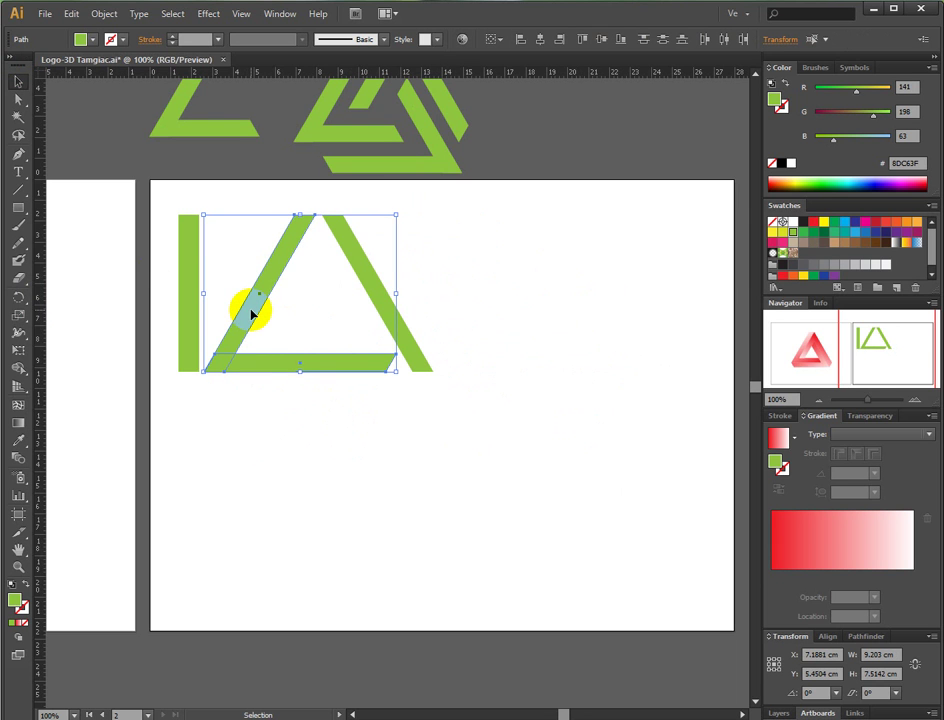
left_click(520, 44)
left_click(605, 42)
left_click(500, 388)
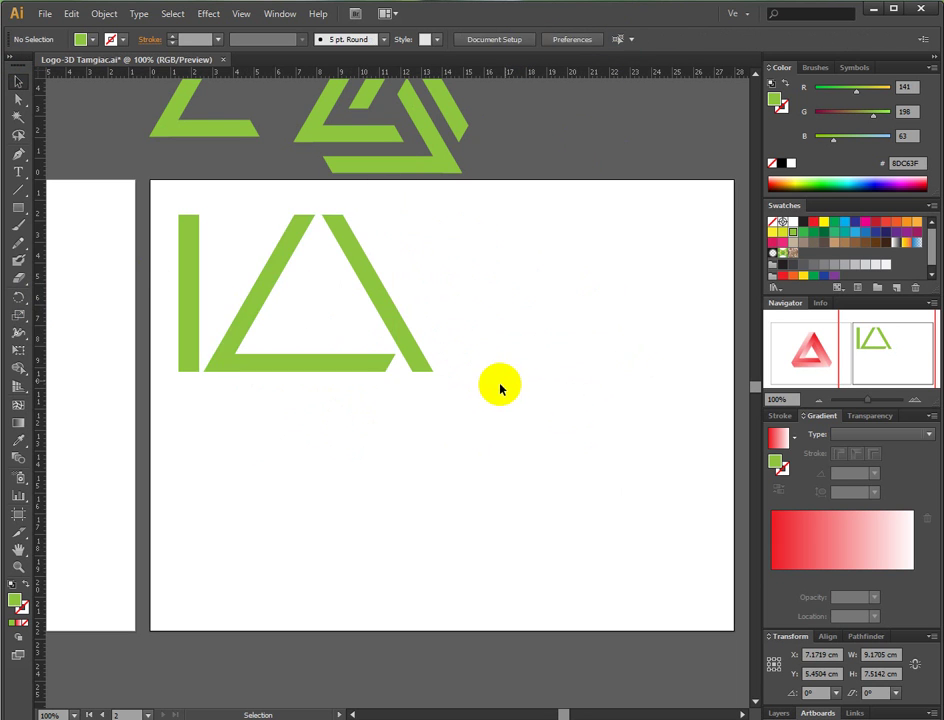
Bring the mirrored slanted bar to the front of the stacking order.
left_click(419, 360)
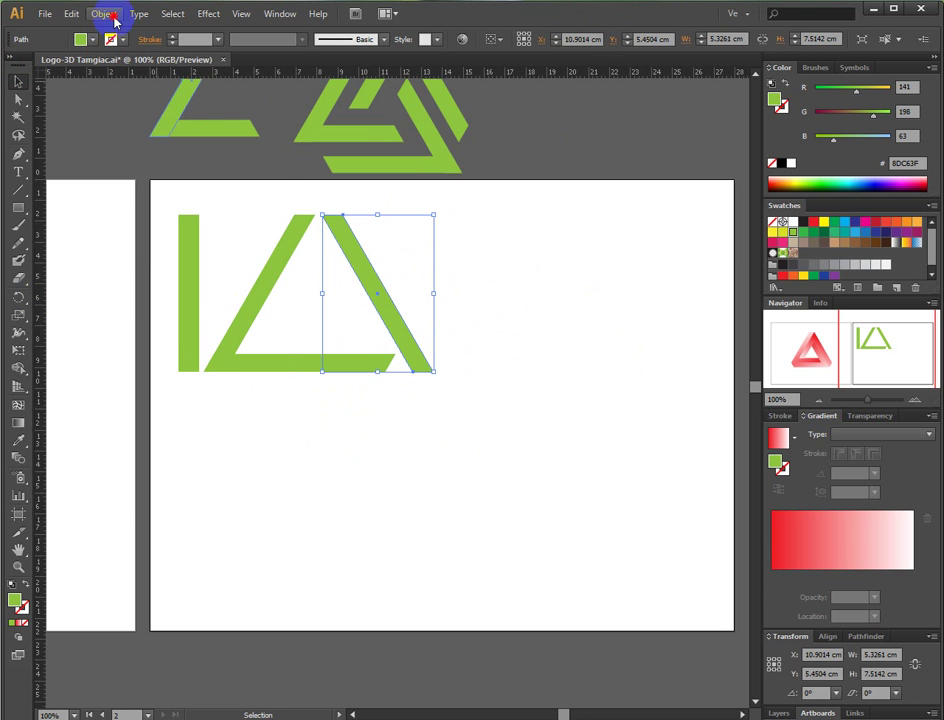
left_click(105, 14)
mouse_move(168, 55)
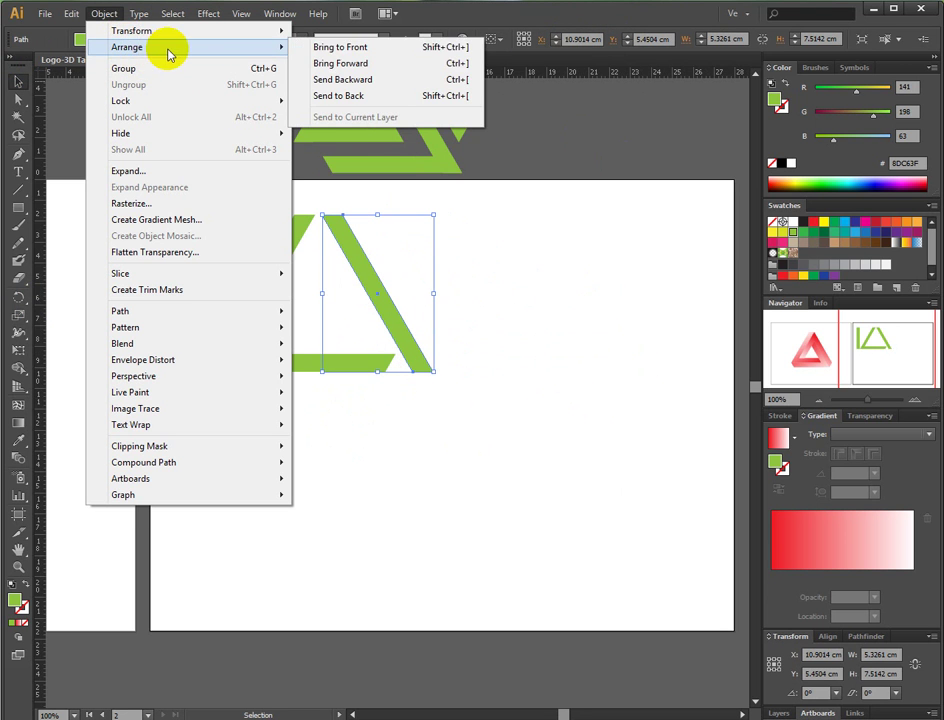
left_click(333, 46)
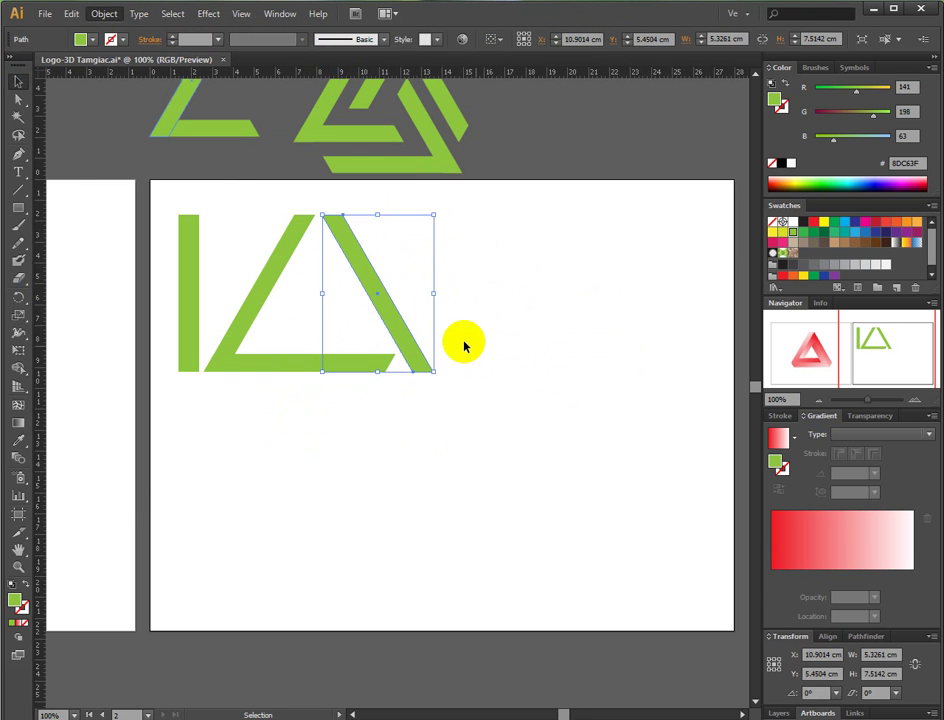
Move the mirrored bar across the horizontal bar's right end and subtract it from the horizontal bar with Minus Front.
left_click(514, 290)
left_click_drag(407, 325, 356, 327)
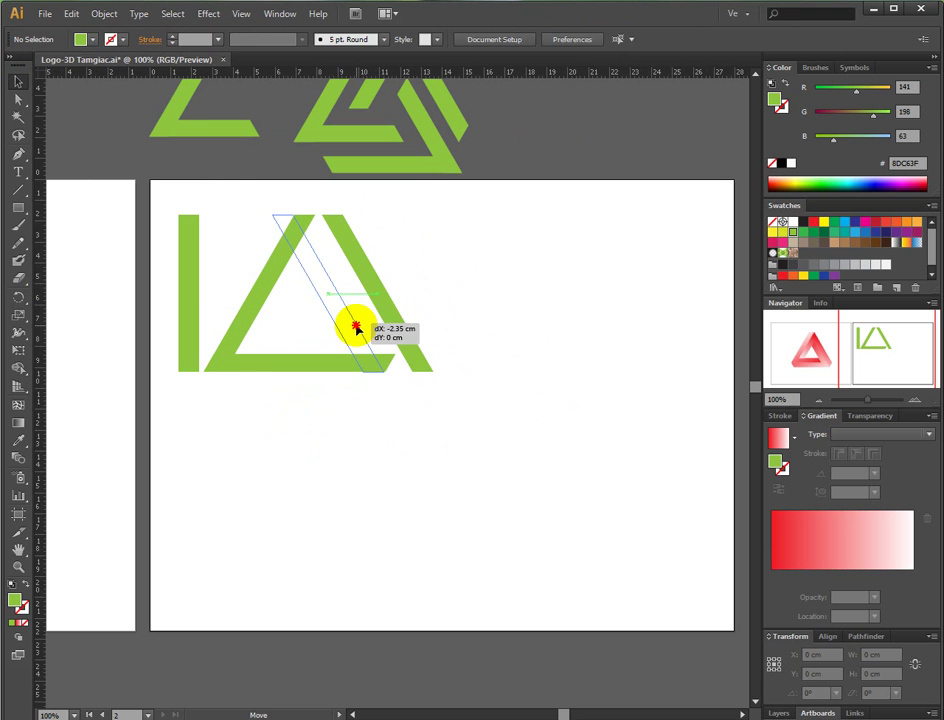
left_click_drag(356, 327, 362, 329)
left_click_drag(412, 465, 360, 335)
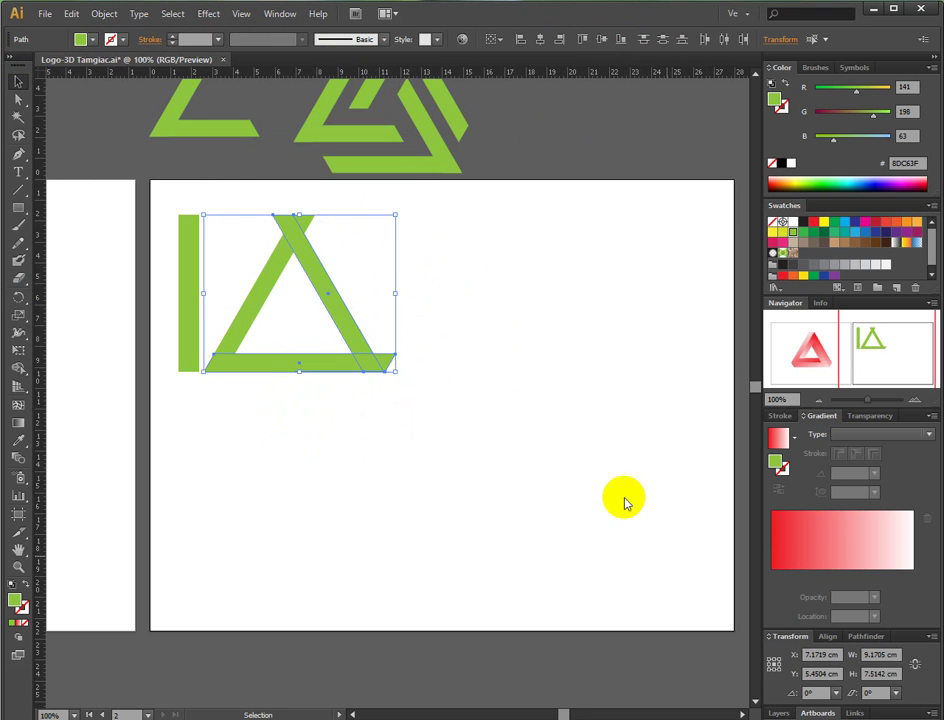
left_click(865, 637)
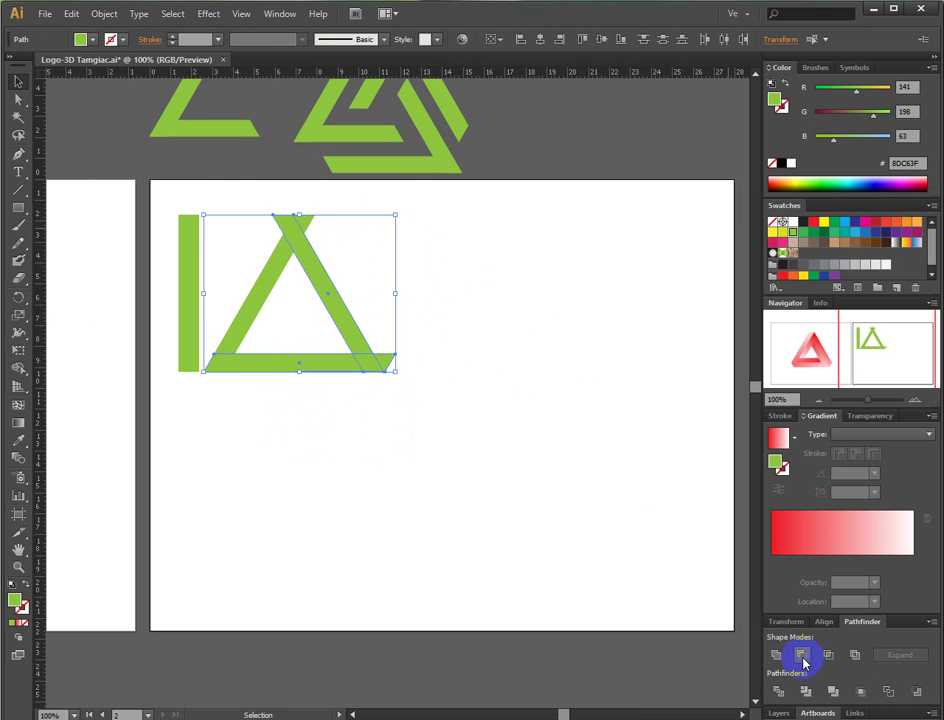
left_click(802, 657)
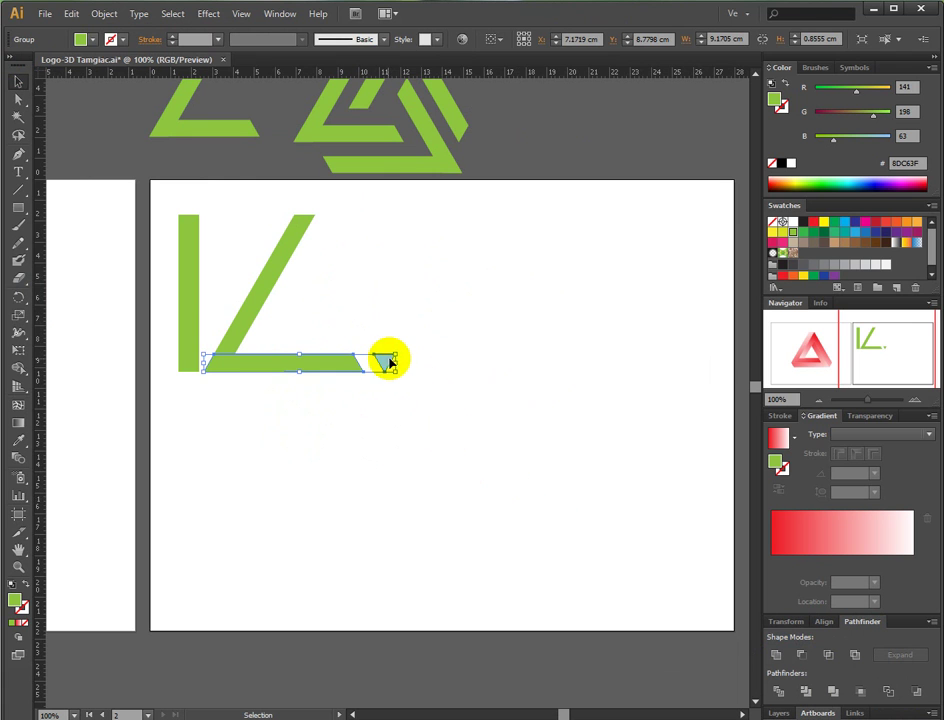
Delete only the small leftover triangle at the right end of the cut horizontal bar, inside its group.
key("Delete")
key("ctrl+z")
double_click(389, 363)
left_click(388, 362)
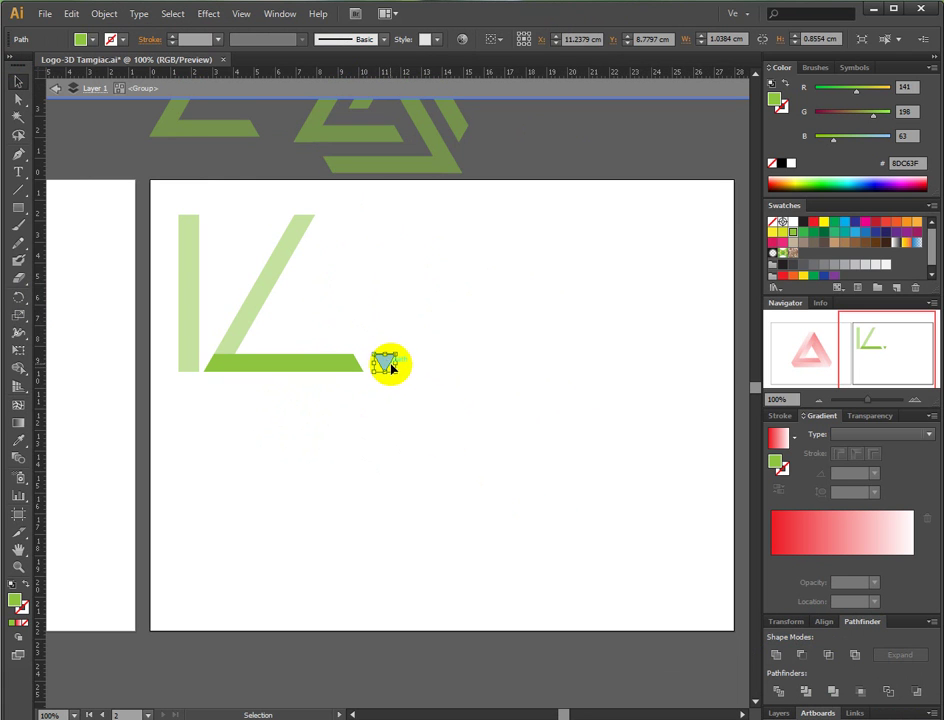
key("Delete")
double_click(392, 403)
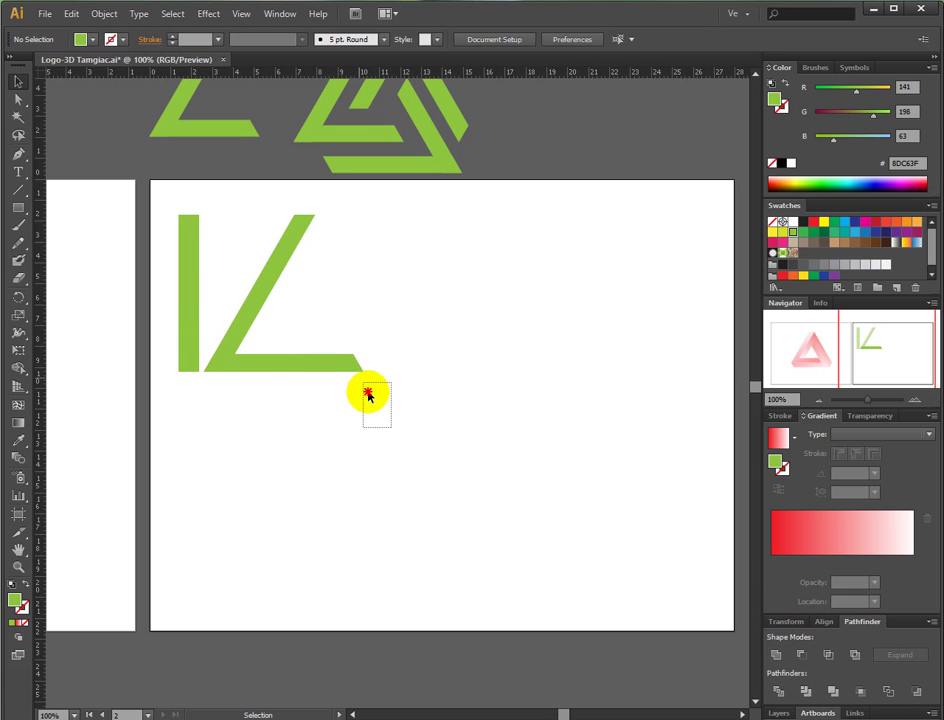
Unite the slanted bar and the trimmed horizontal bar into one shape and move it right, away from the vertical rectangle.
left_click_drag(368, 395, 268, 268)
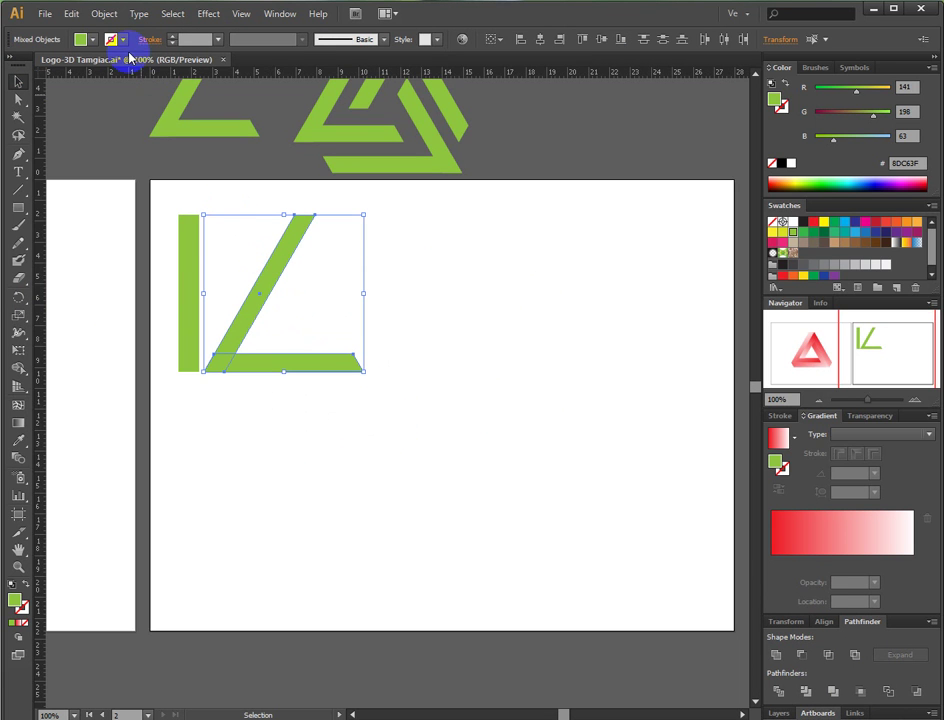
left_click(776, 655)
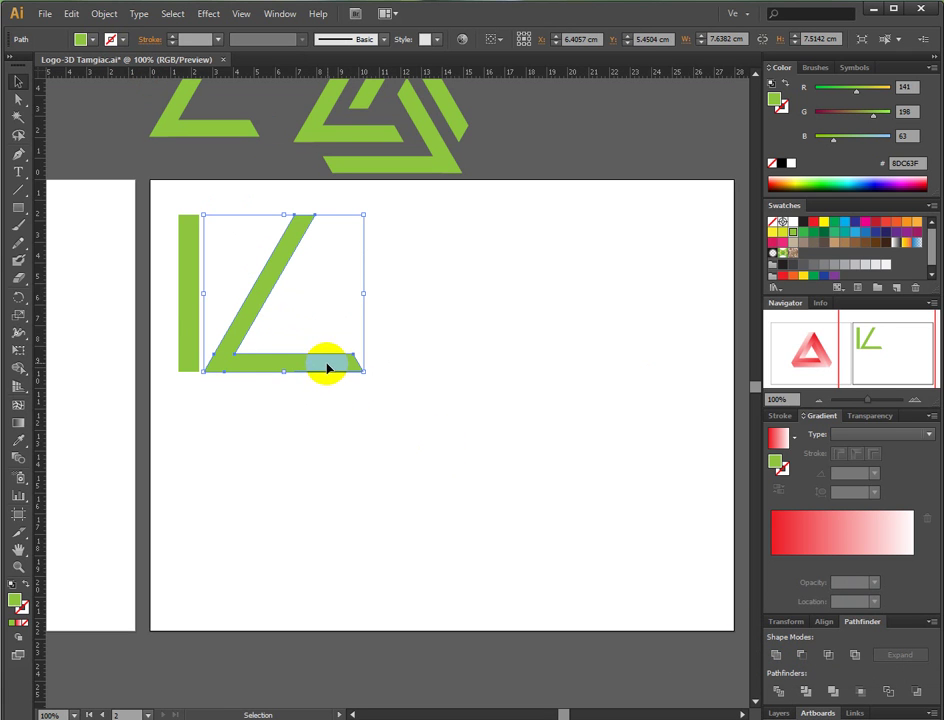
left_click_drag(327, 370, 386, 370)
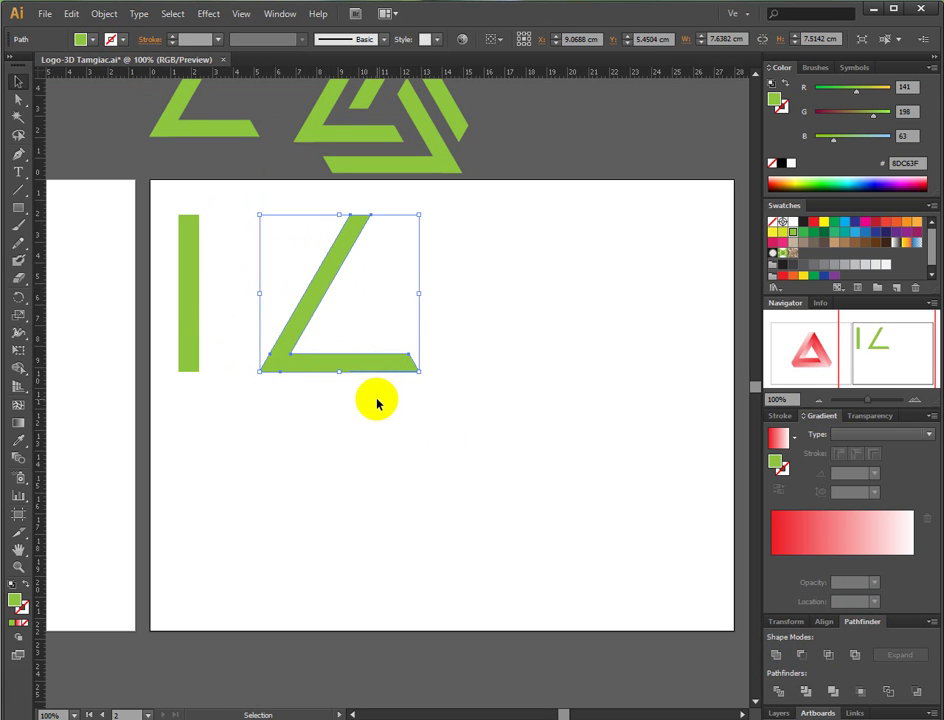
Create a copy of the united angular shape rotated 120°, and a second copy rotated onward from the first.
left_click(19, 299)
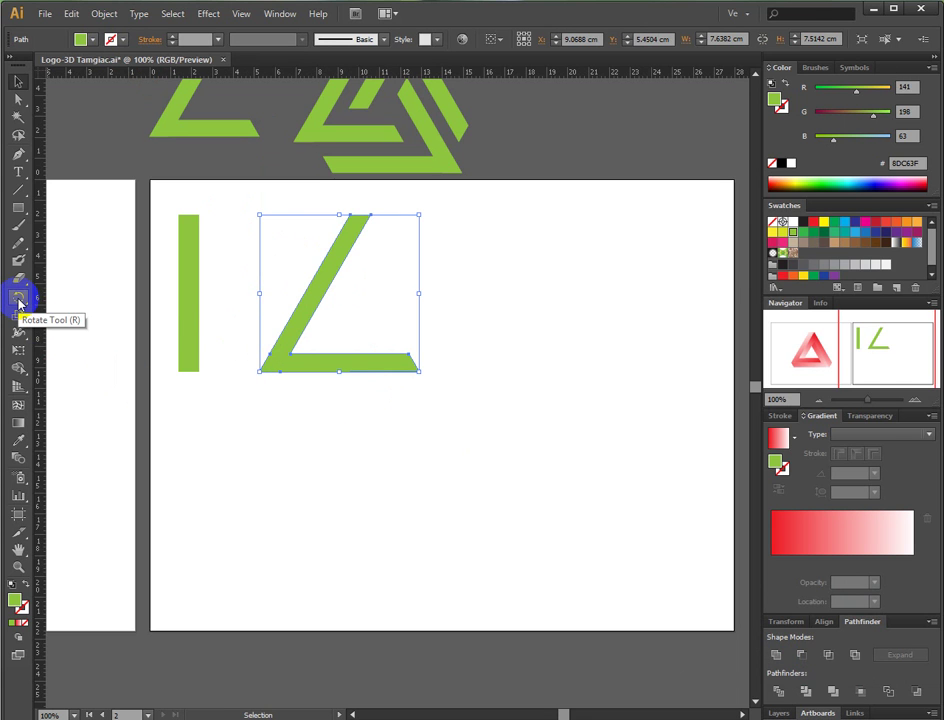
double_click(19, 299)
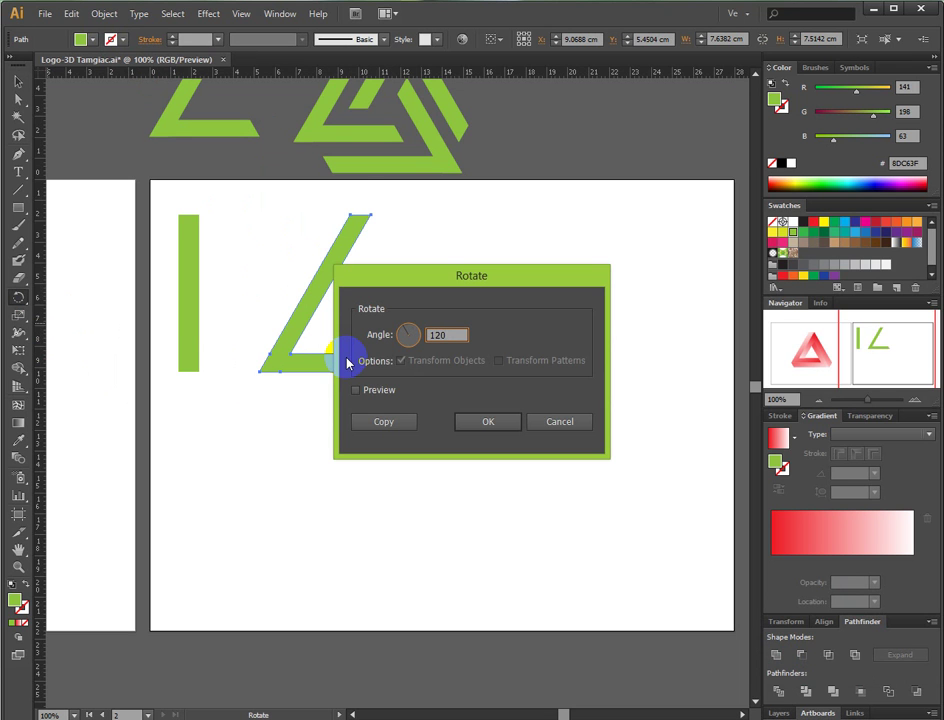
left_click(388, 419)
left_click(24, 335)
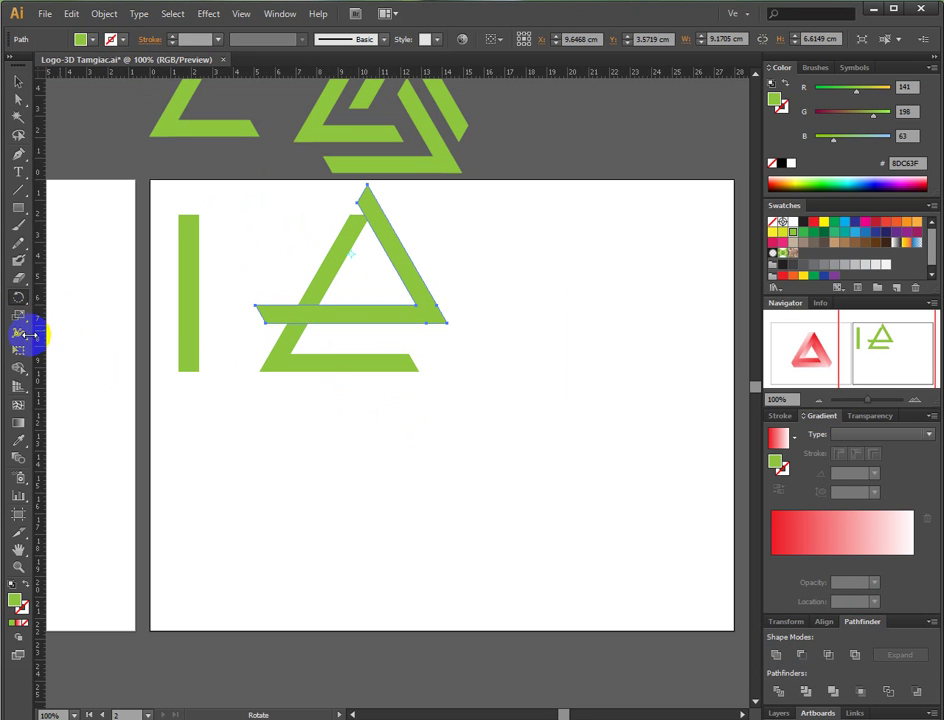
left_click(10, 295)
left_click(404, 480)
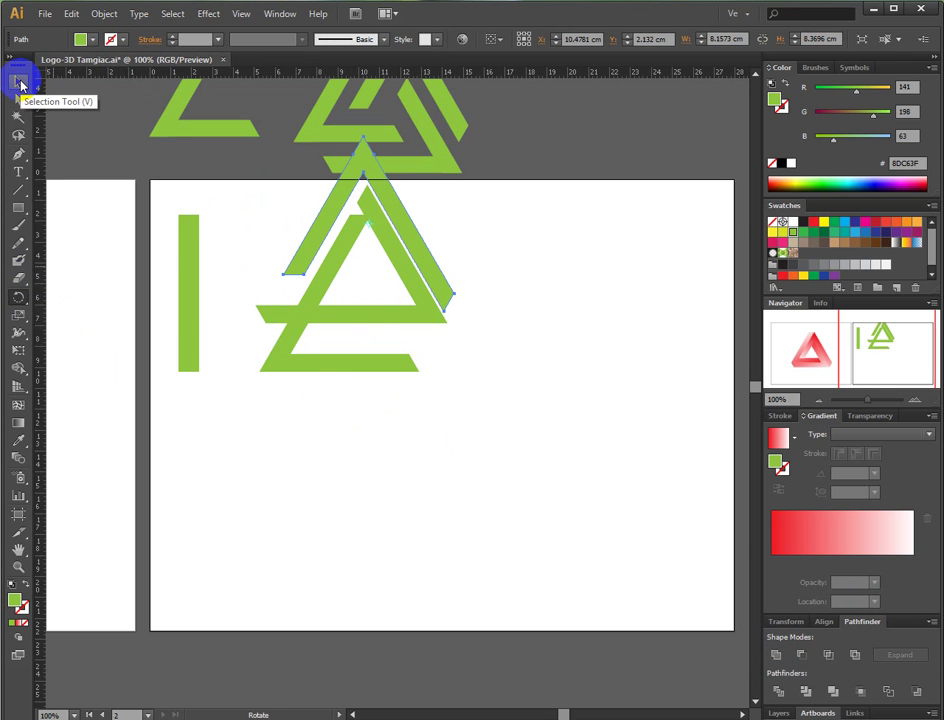
Move the two rotated copies against the original shape so all three interlock as a closed triangle.
left_click(20, 85)
left_click(475, 488)
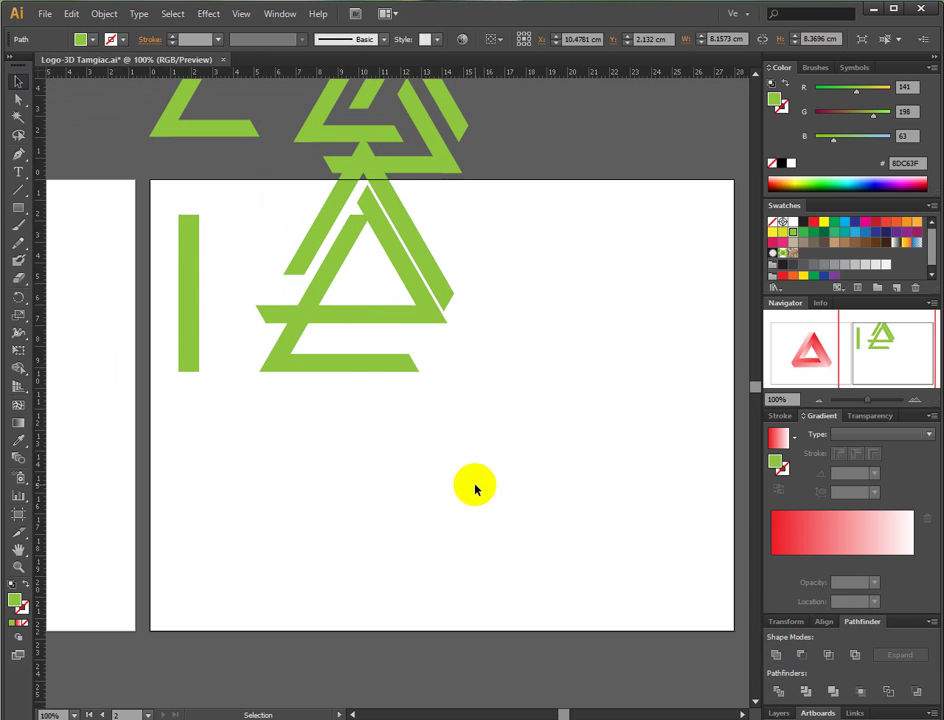
left_click_drag(438, 310, 446, 386)
left_click_drag(440, 278, 459, 381)
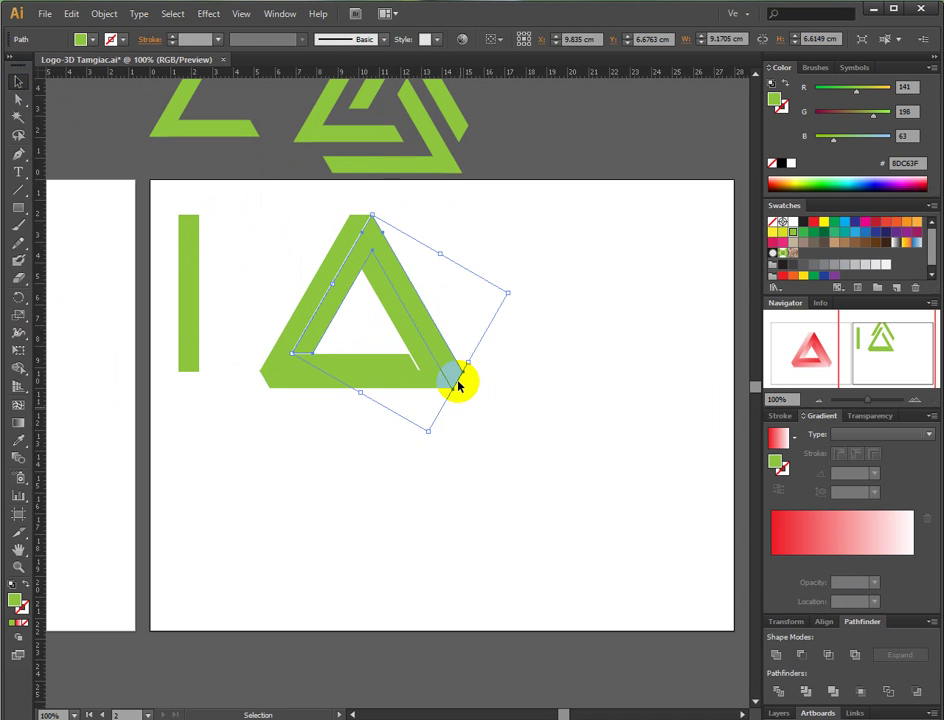
left_click(483, 505)
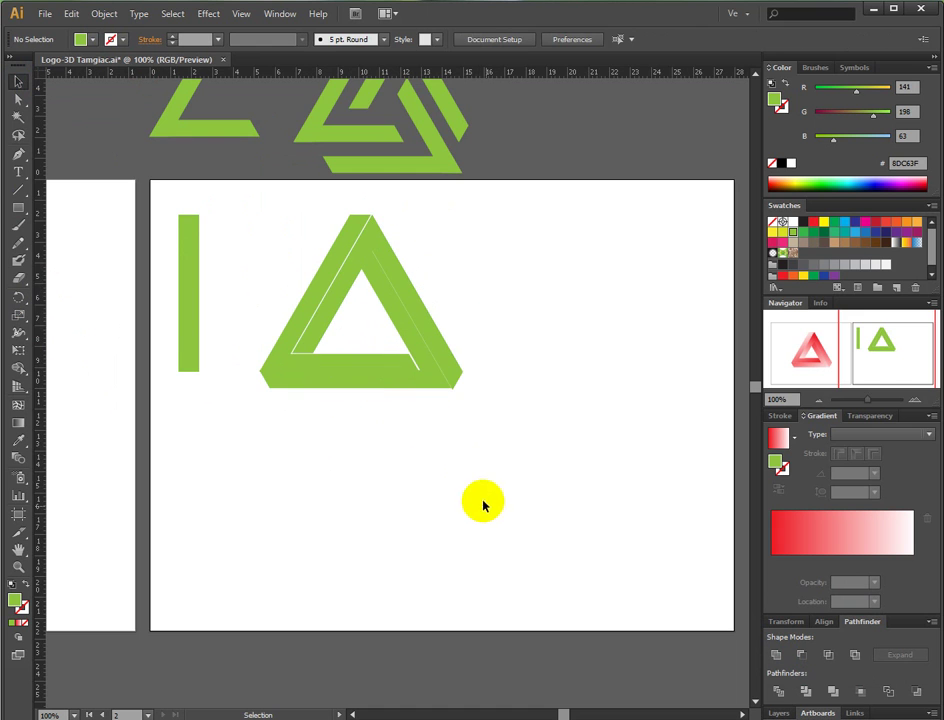
left_click(914, 399)
left_click_drag(288, 116, 396, 147)
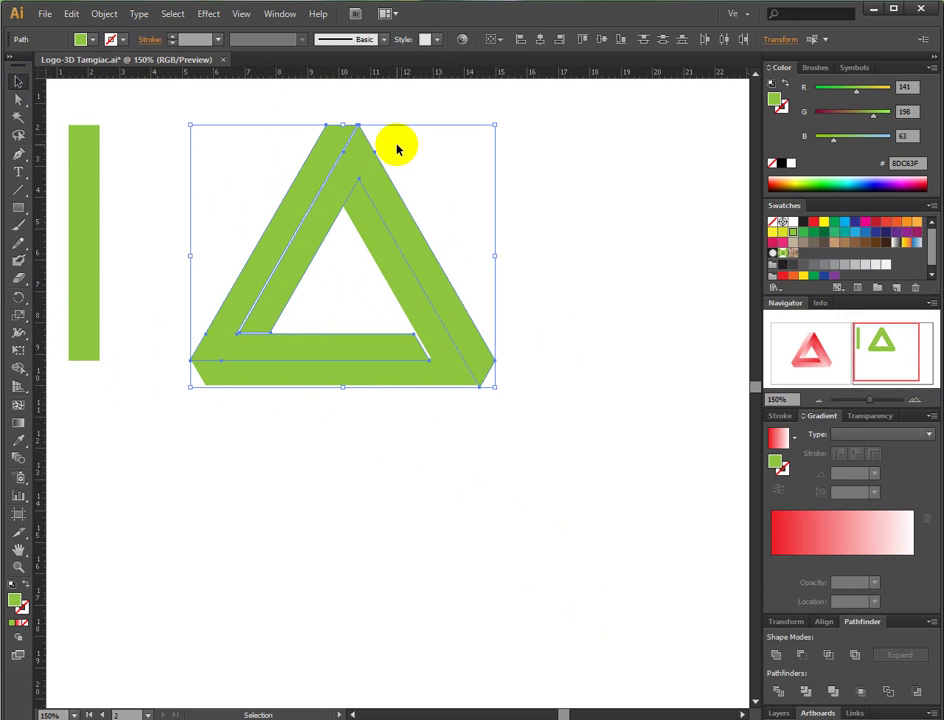
left_click(521, 40)
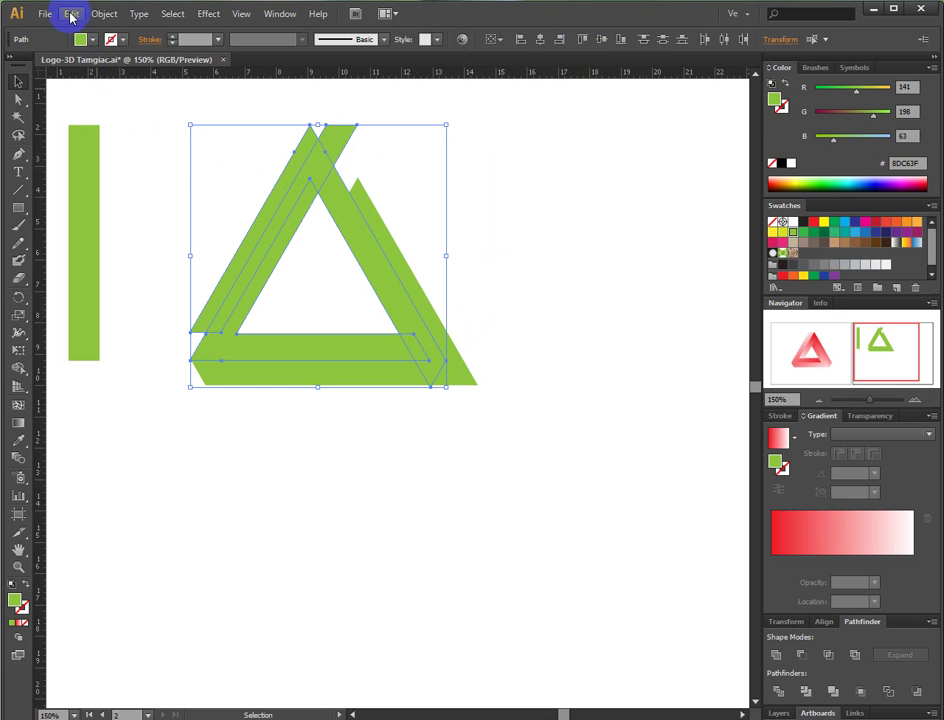
left_click(71, 16)
left_click(88, 29)
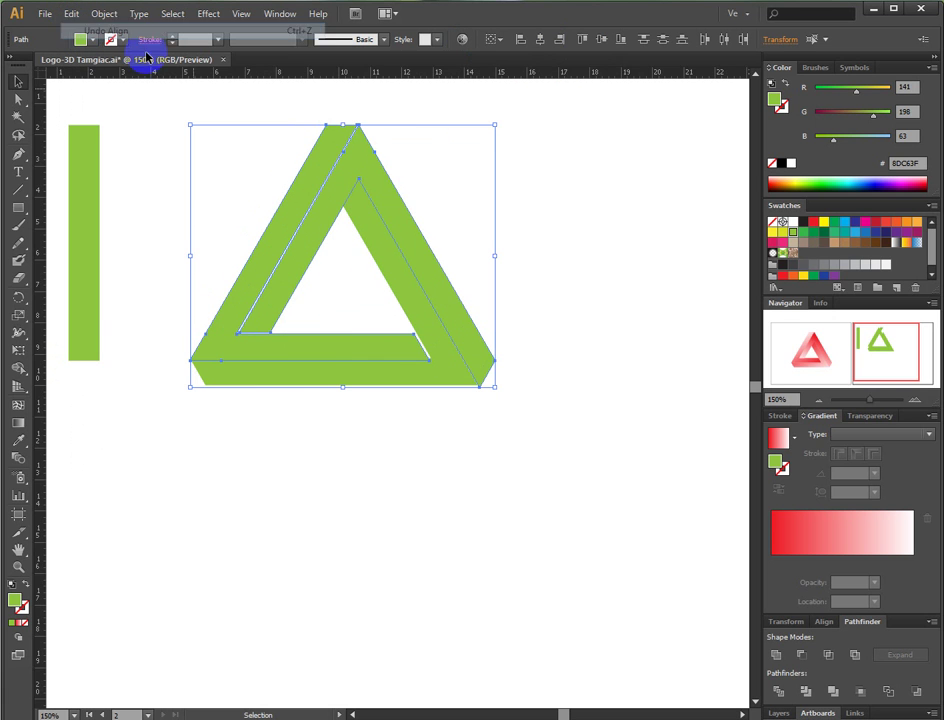
Nudge the right-hand shape slightly left against the left one, and the bottom shape slightly up to tighten the seams.
left_click(449, 194)
left_click(381, 169)
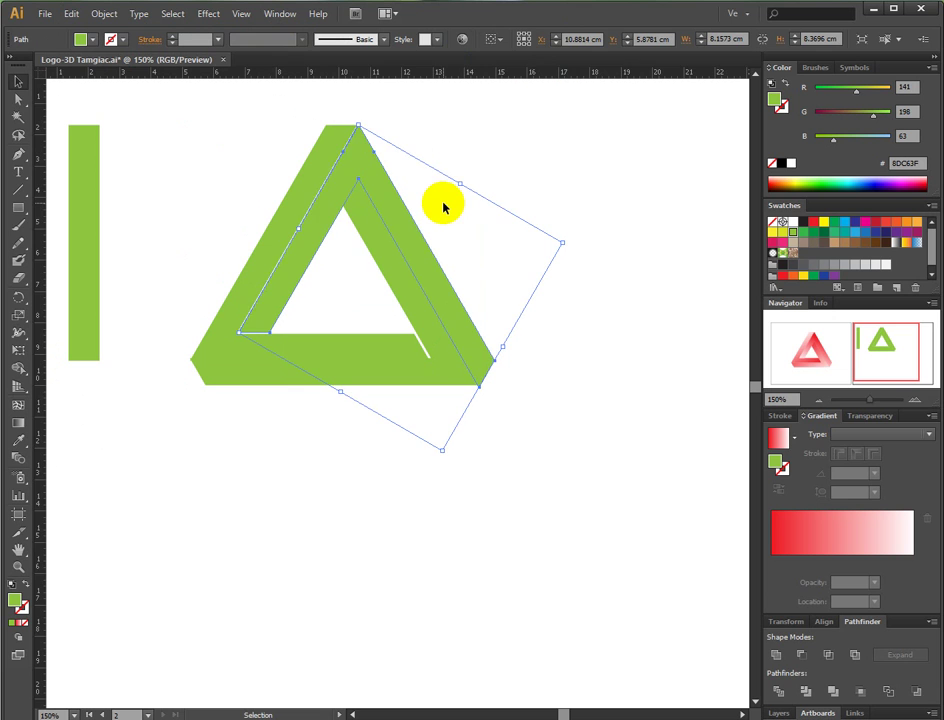
left_click(400, 384)
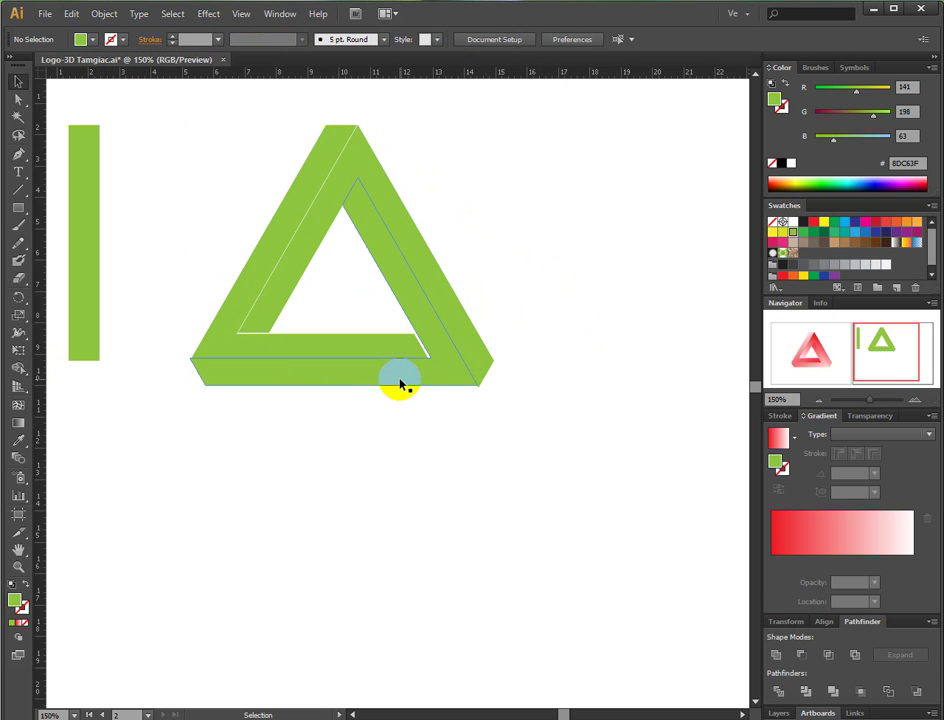
left_click(404, 385)
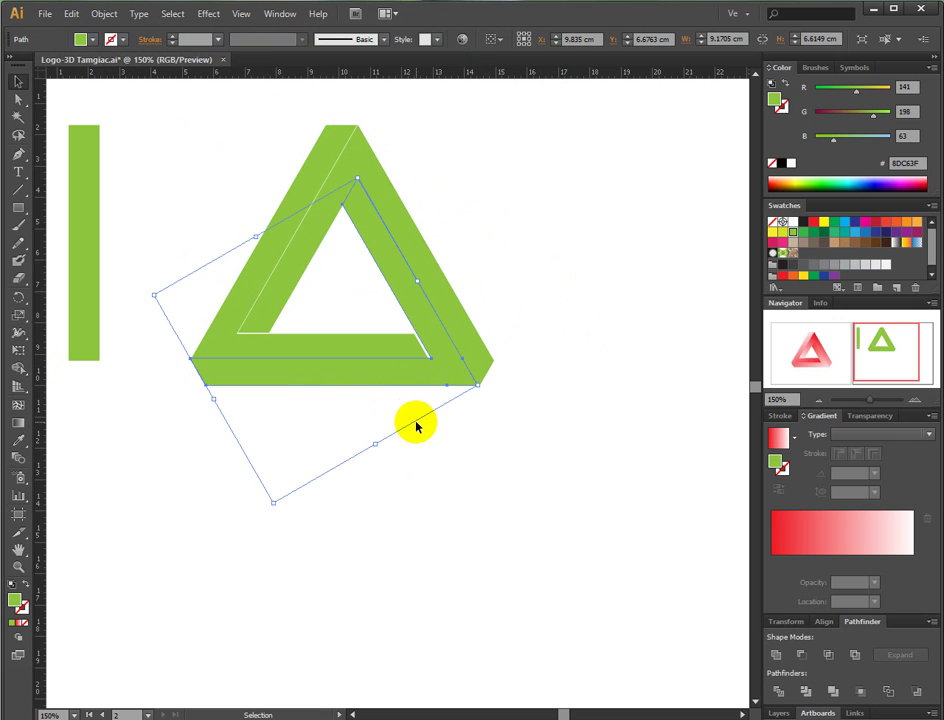
key("Up")
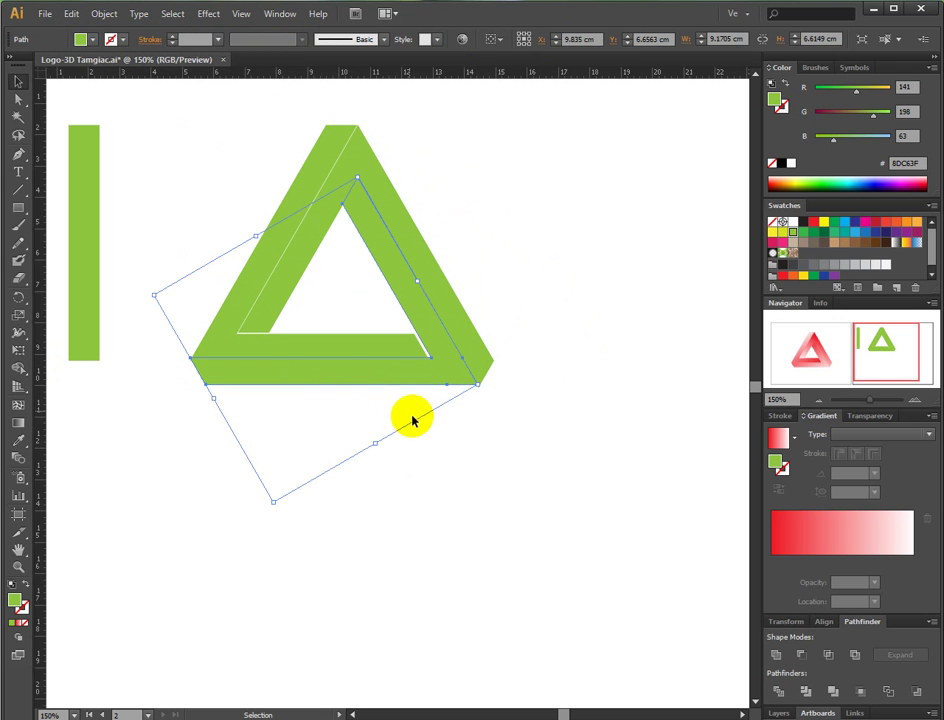
Nudge the left shape right and up to X 9.1088 cm, Y 5.3904 cm, and the bottom shape down to Y 6.6663 cm.
left_click(362, 347)
left_click(393, 381, "shift")
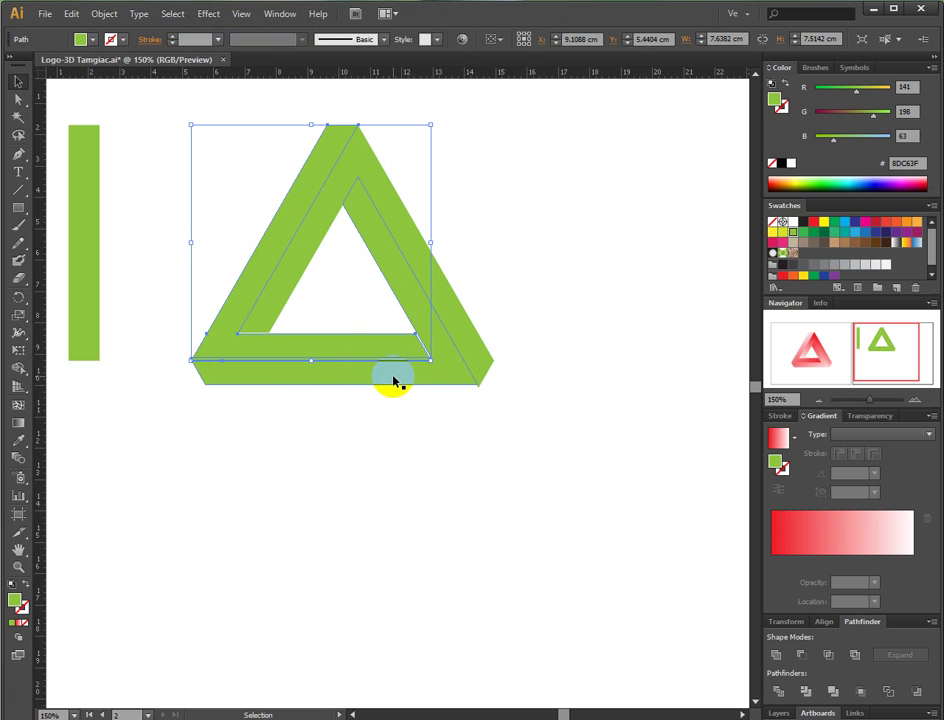
key("ctrl+z")
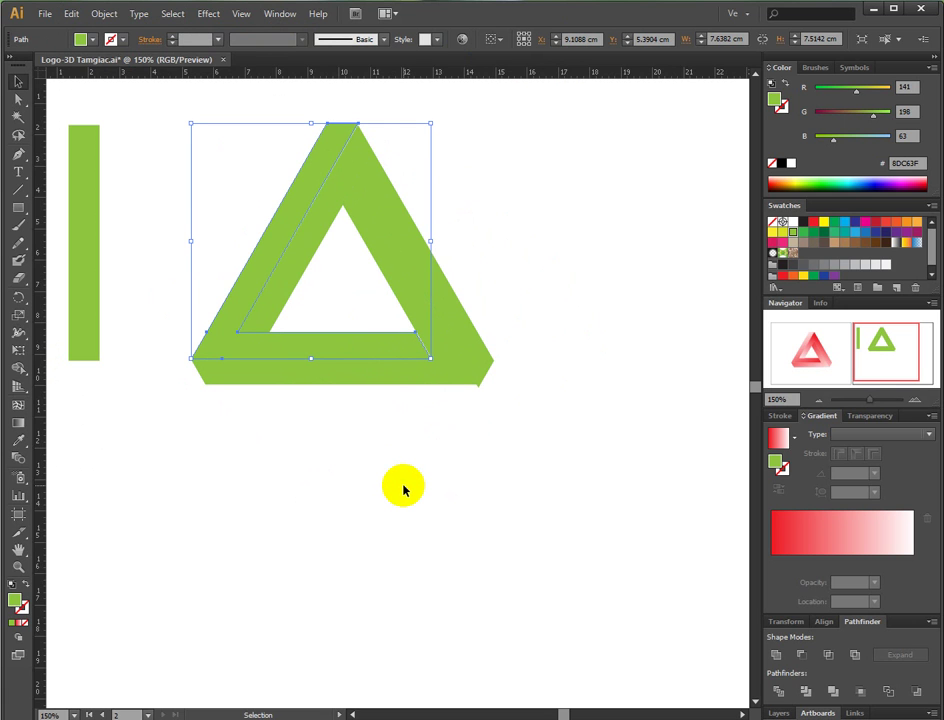
left_click_drag(446, 381, 447, 428)
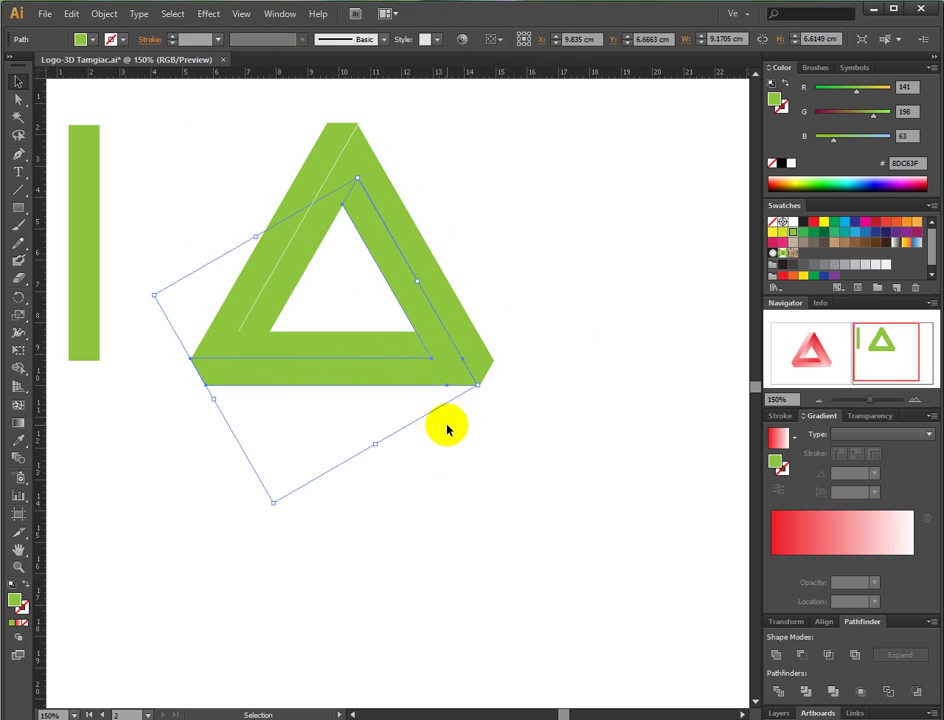
key("Escape")
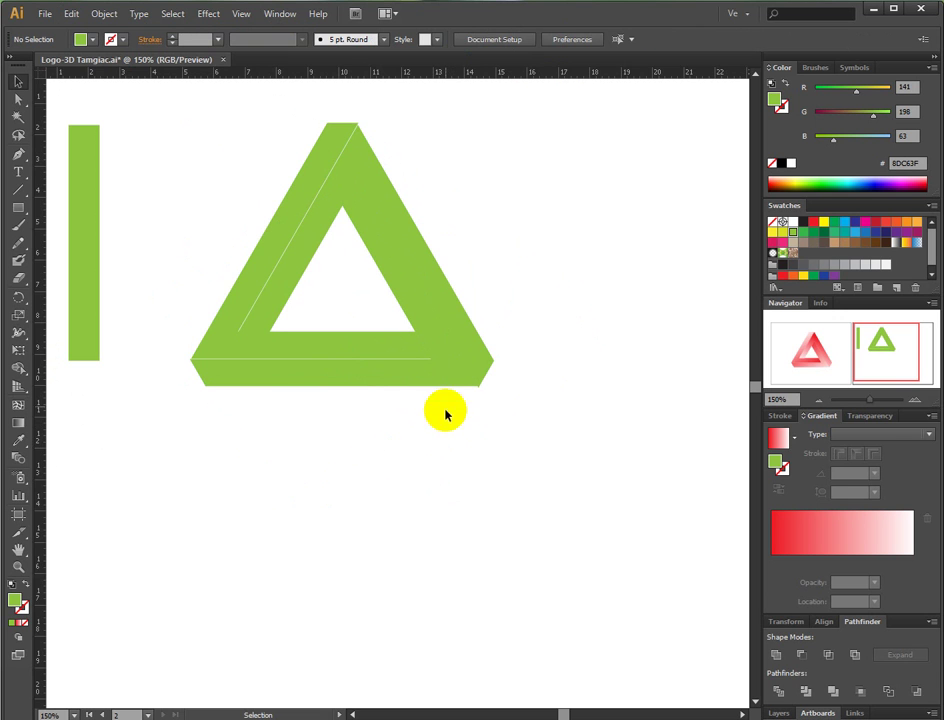
Nudge the bottom shape further down, and the left shape to X 9.0988 cm, Y 5.4204 cm so their edges meet.
left_click_drag(445, 394, 443, 530)
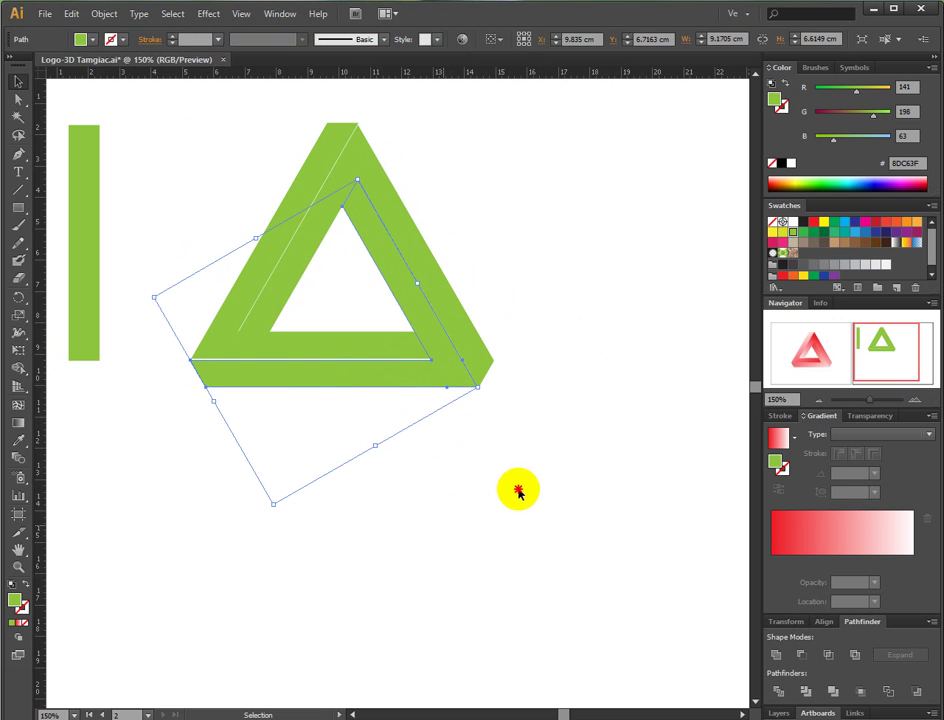
left_click_drag(527, 489, 487, 388)
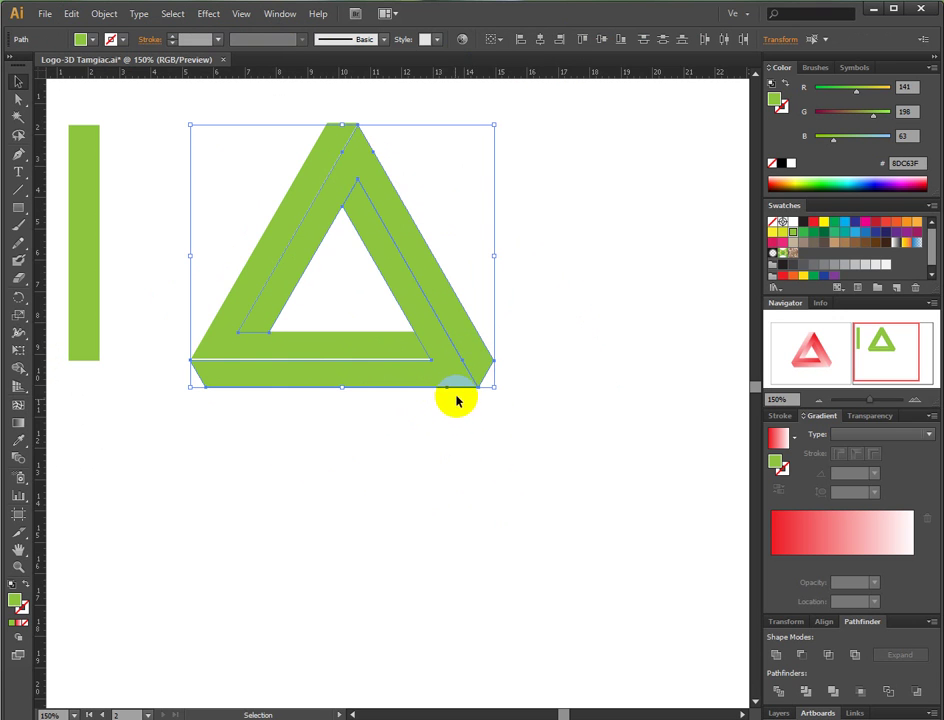
left_click(465, 374)
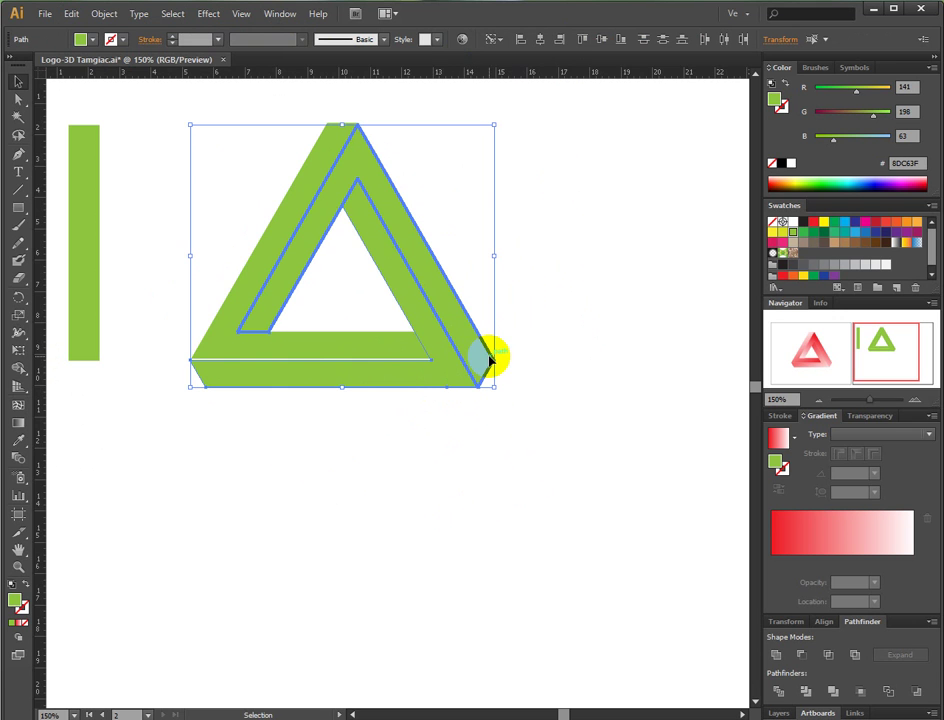
left_click(625, 70)
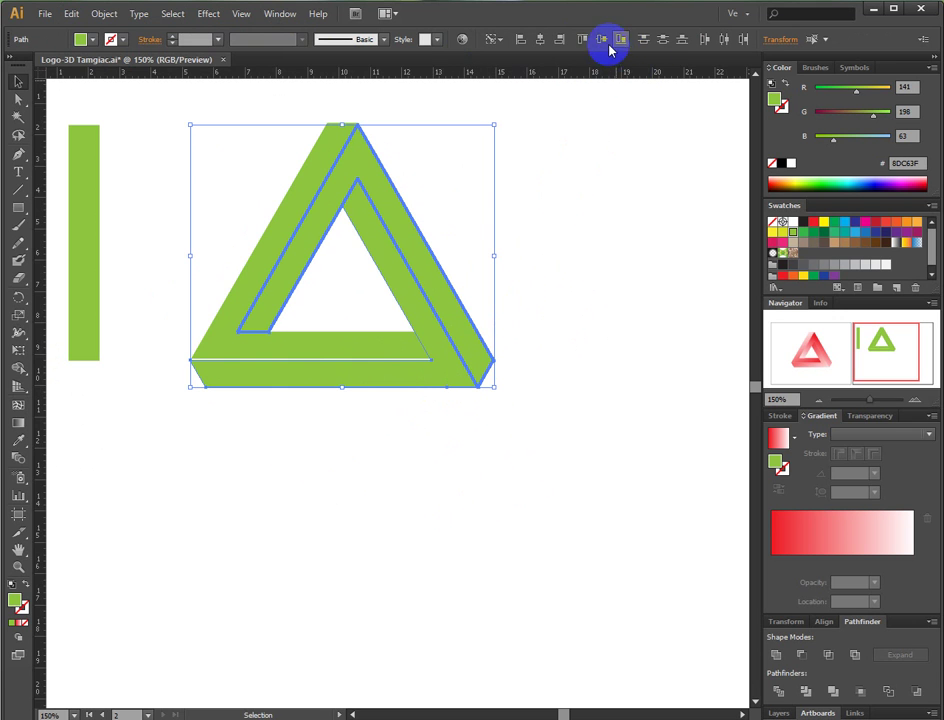
left_click(600, 225)
left_click(334, 340)
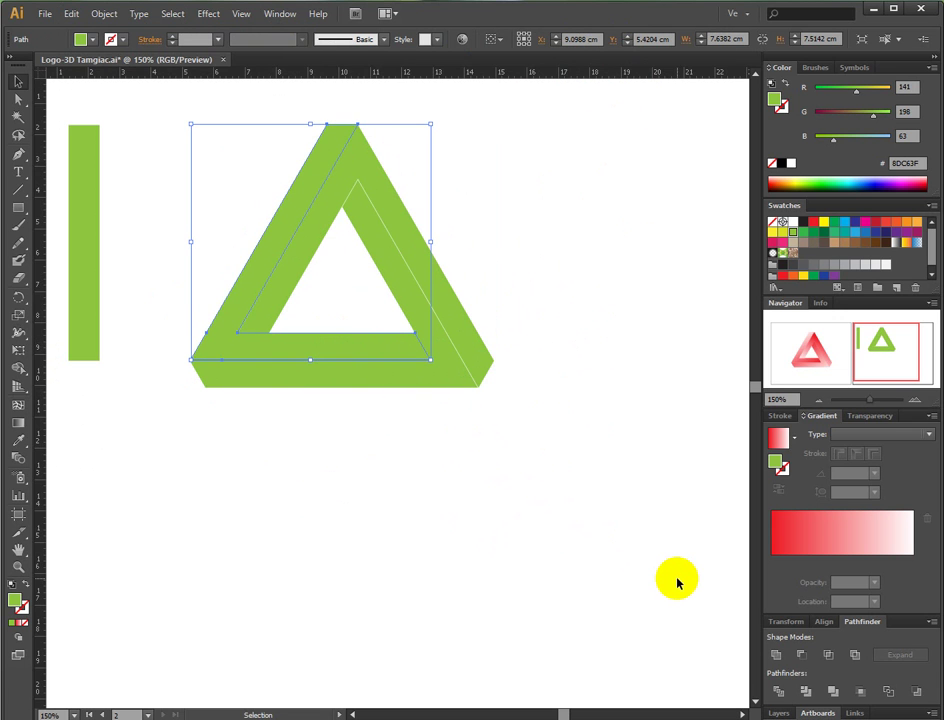
Nudge the right-hand shape slightly down and the left shape to X 9.0888 cm, Y 5.4504 cm to close the remaining gaps.
left_click_drag(474, 358, 537, 465)
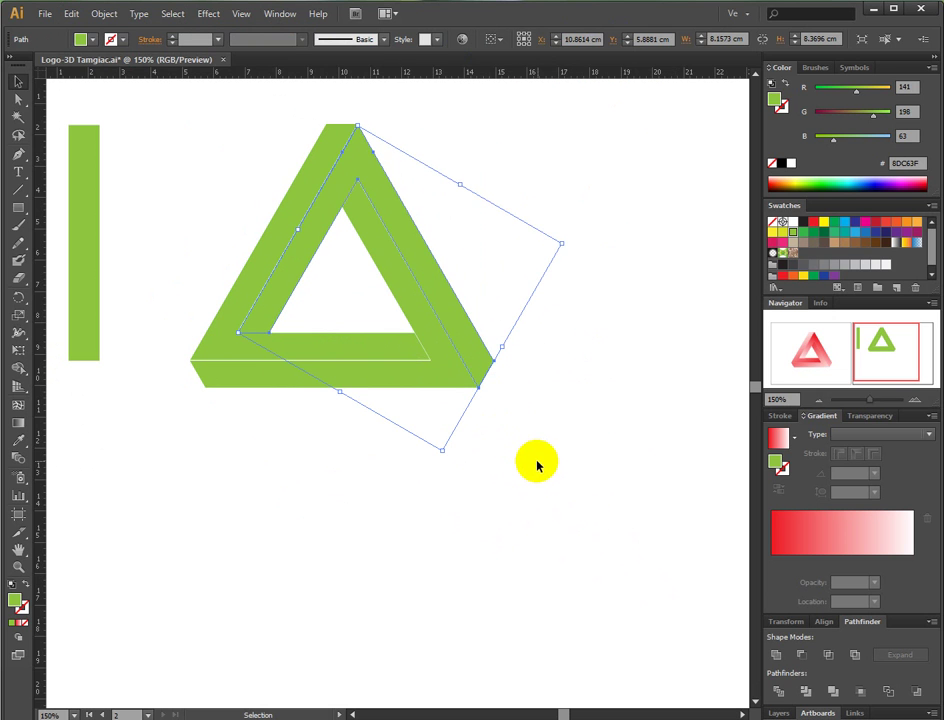
left_click(369, 372)
left_click(358, 343)
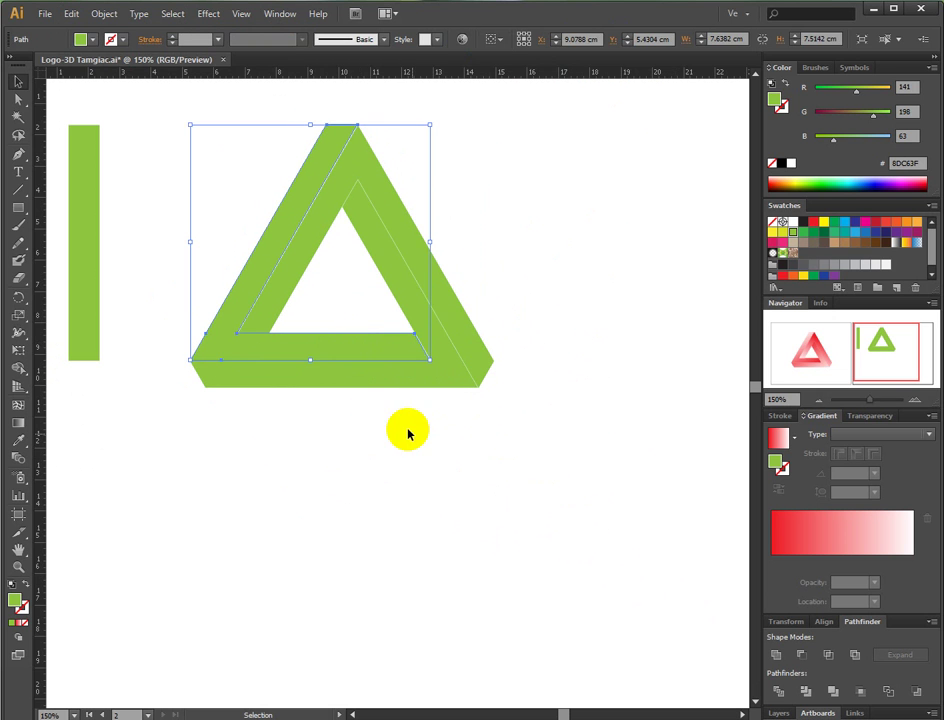
left_click(434, 476)
left_click(468, 333)
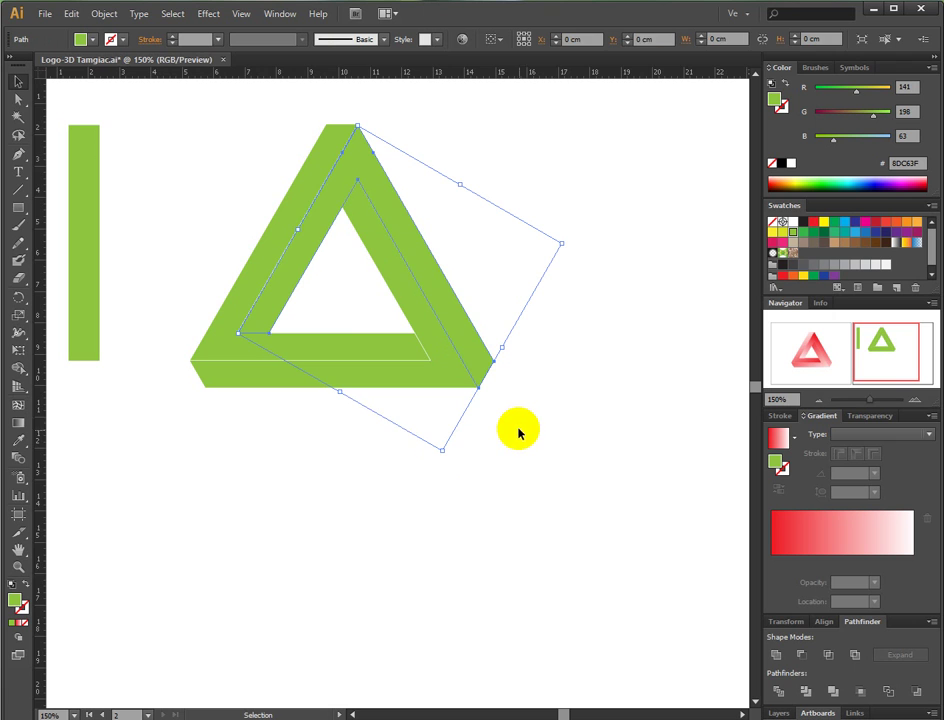
left_click(339, 342)
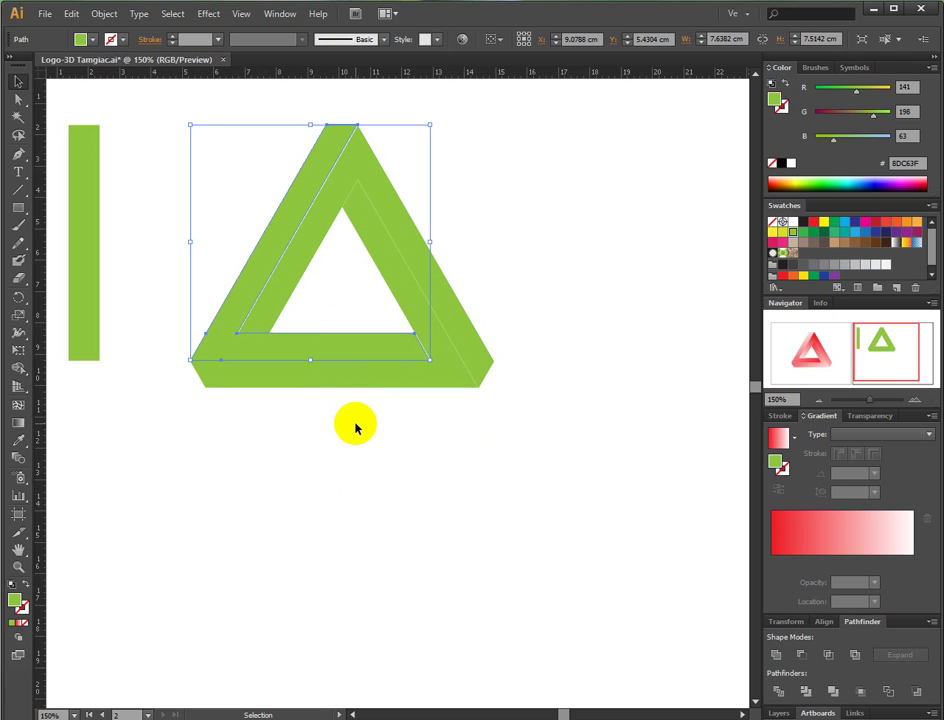
key("Down")
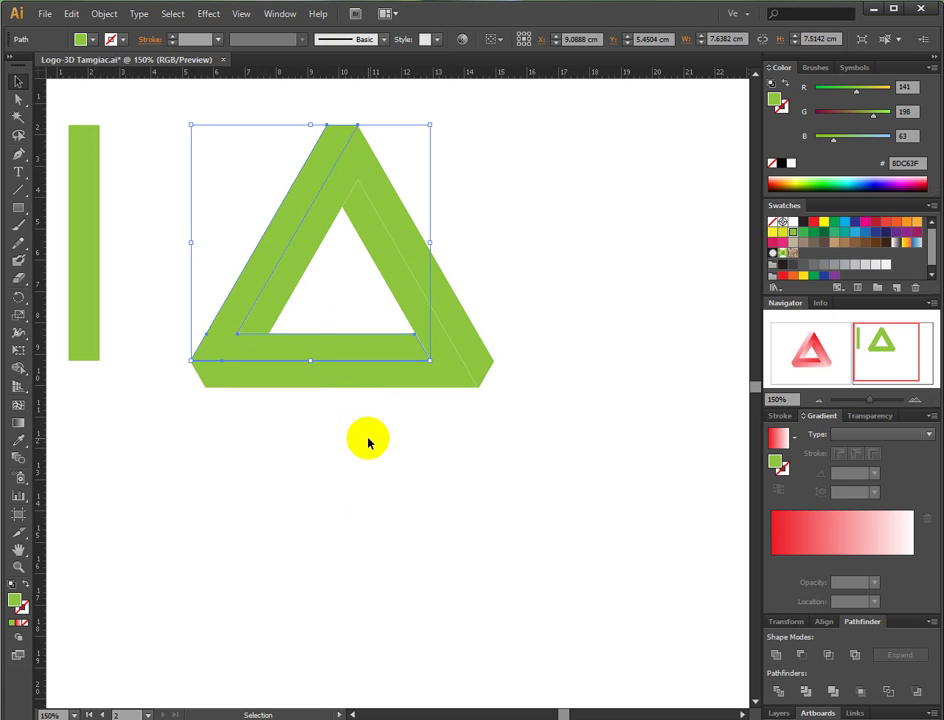
key("ctrl+h")
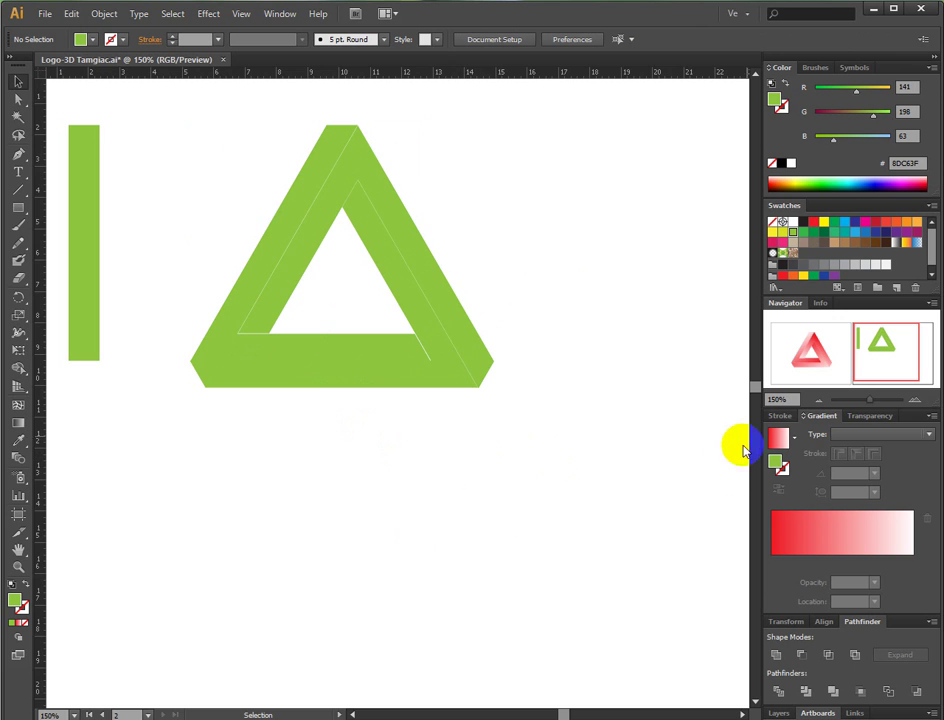
Copy the red-to-white linear gradient from the finished red triangle onto the right-hand shape of the green triangle.
left_click(817, 405)
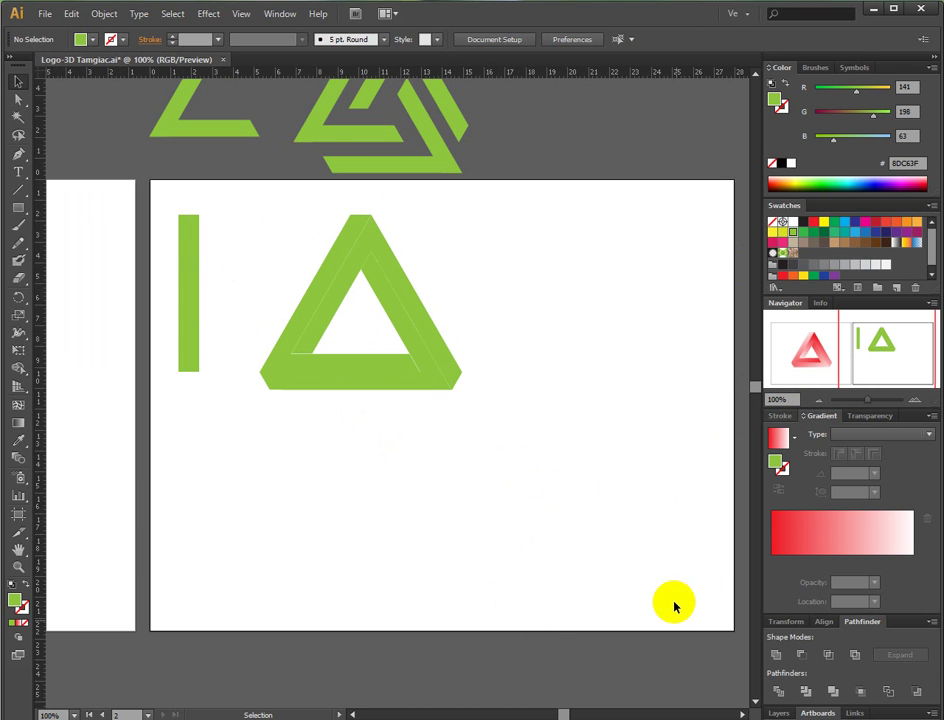
left_click(355, 714)
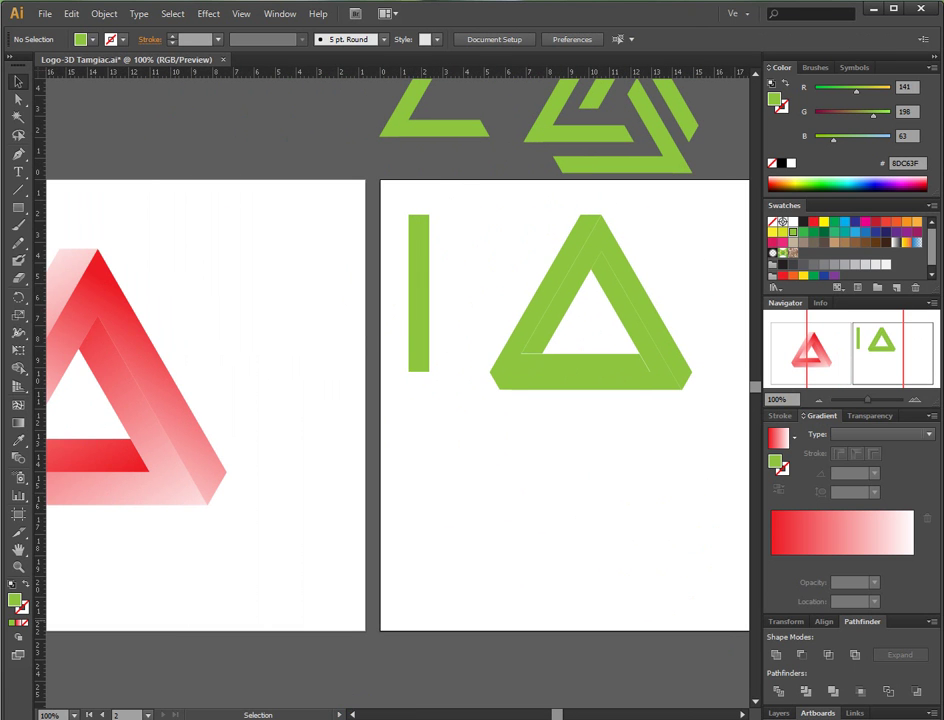
left_click(626, 274)
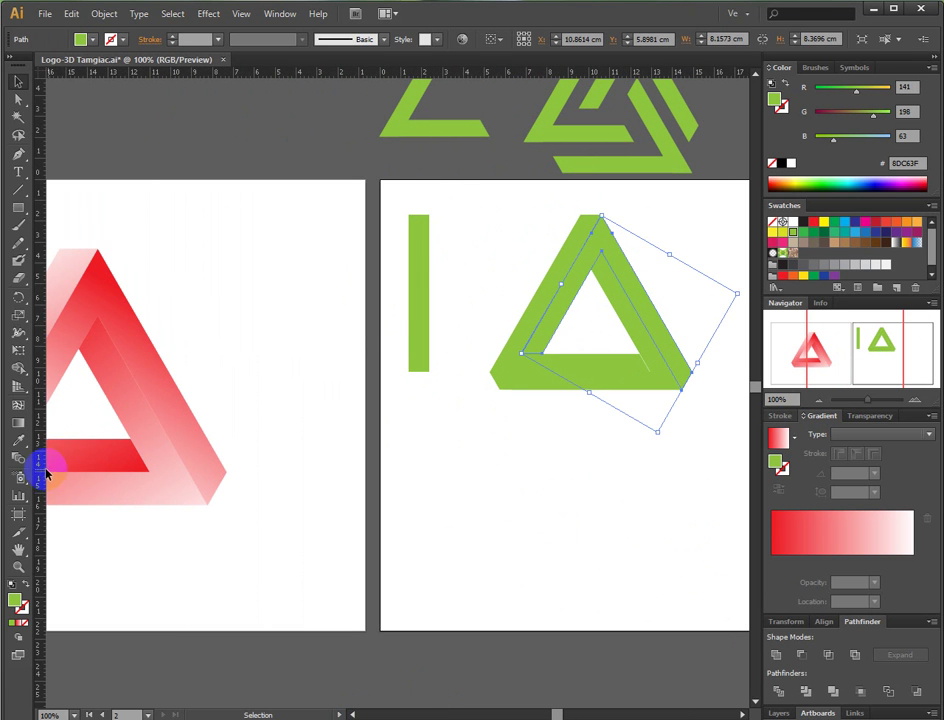
left_click(18, 440)
left_click(162, 383)
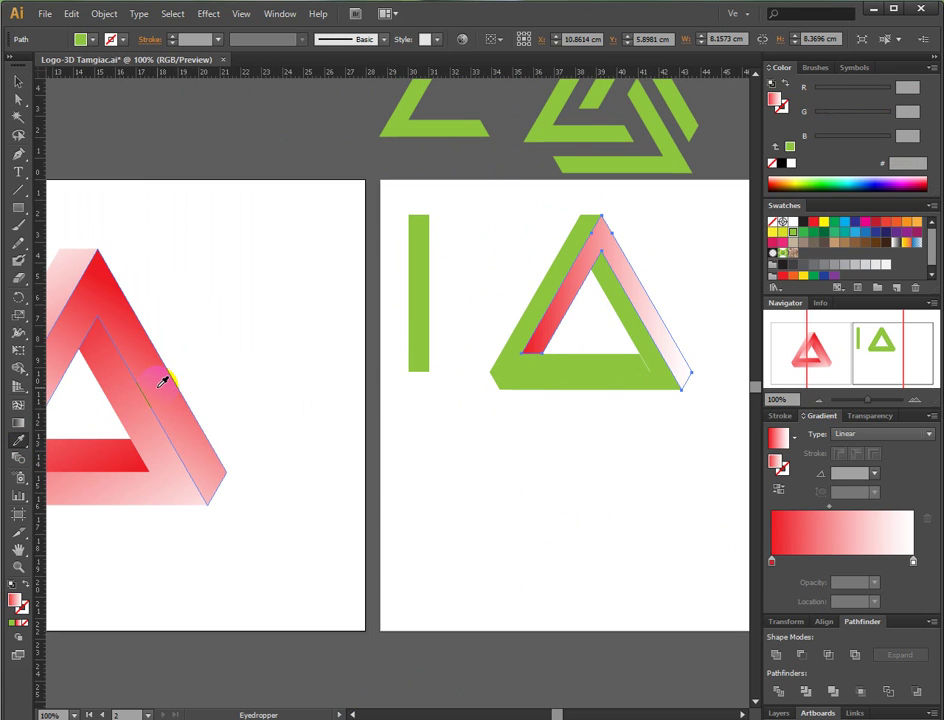
Give the left shape of the triangle the same red-to-white gradient, sampled from the right-hand shape.
left_click(19, 100)
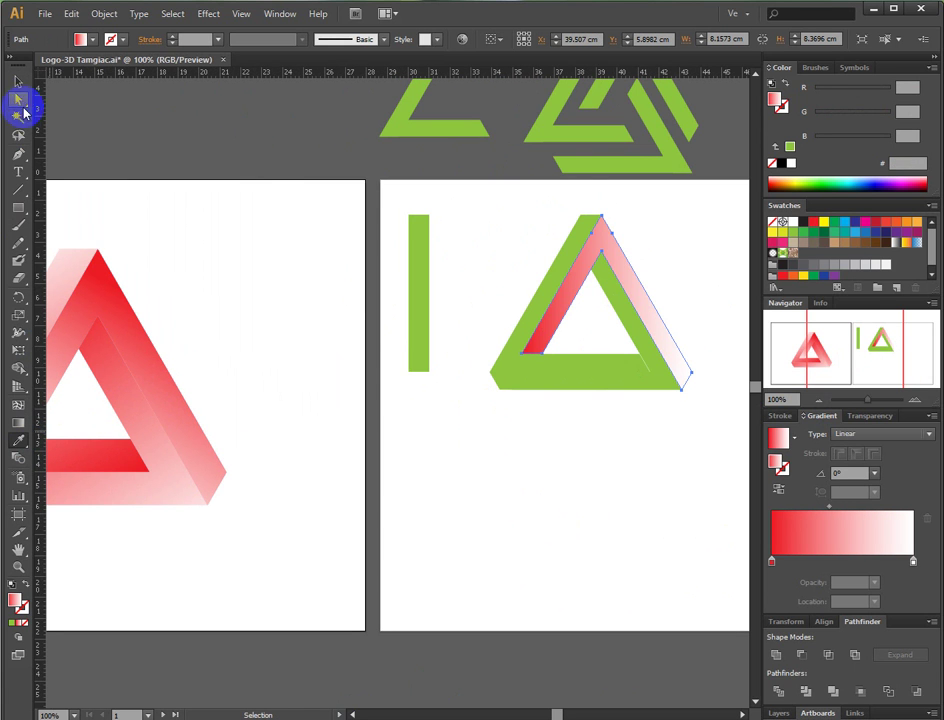
left_click(531, 307)
key("ctrl+z")
left_click(17, 438)
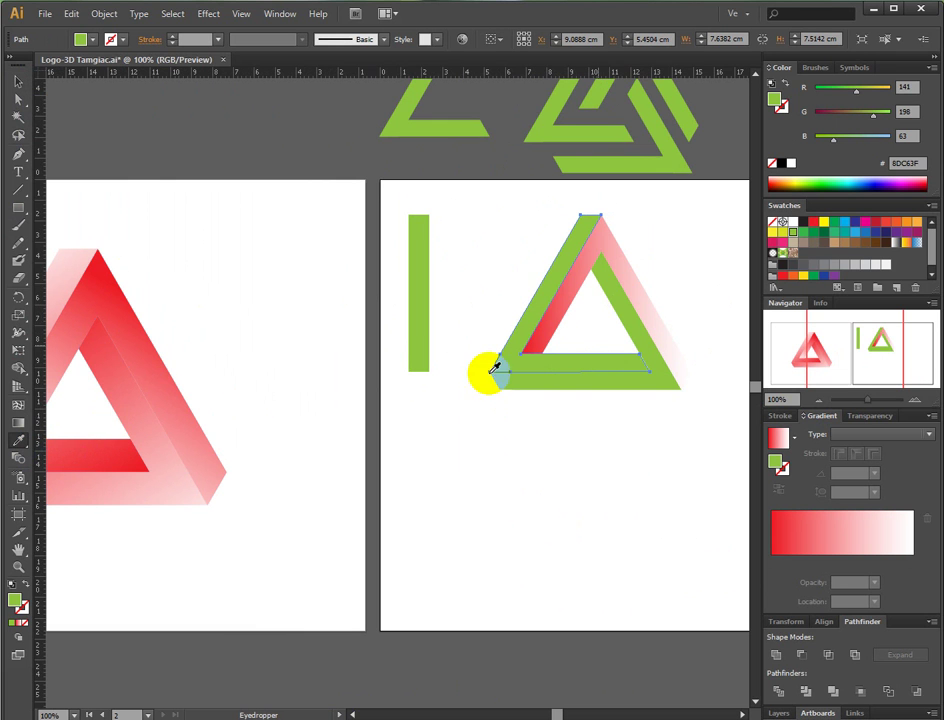
left_click(660, 308)
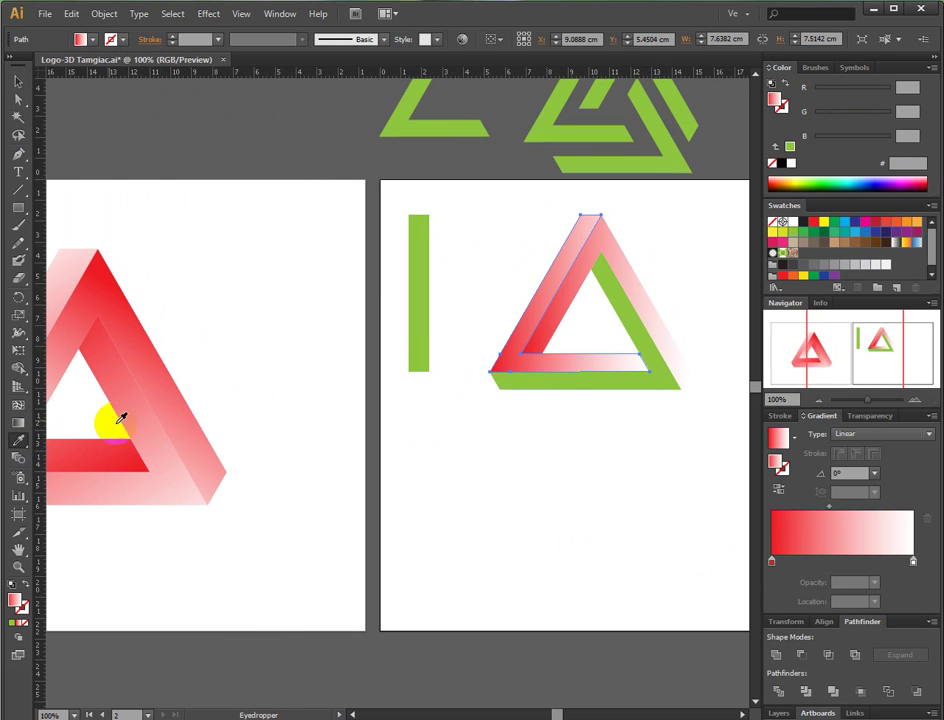
Fill the remaining green bottom shape of the triangle with the red-to-white gradient sampled from the right-hand shape.
left_click(22, 84)
left_click(614, 382)
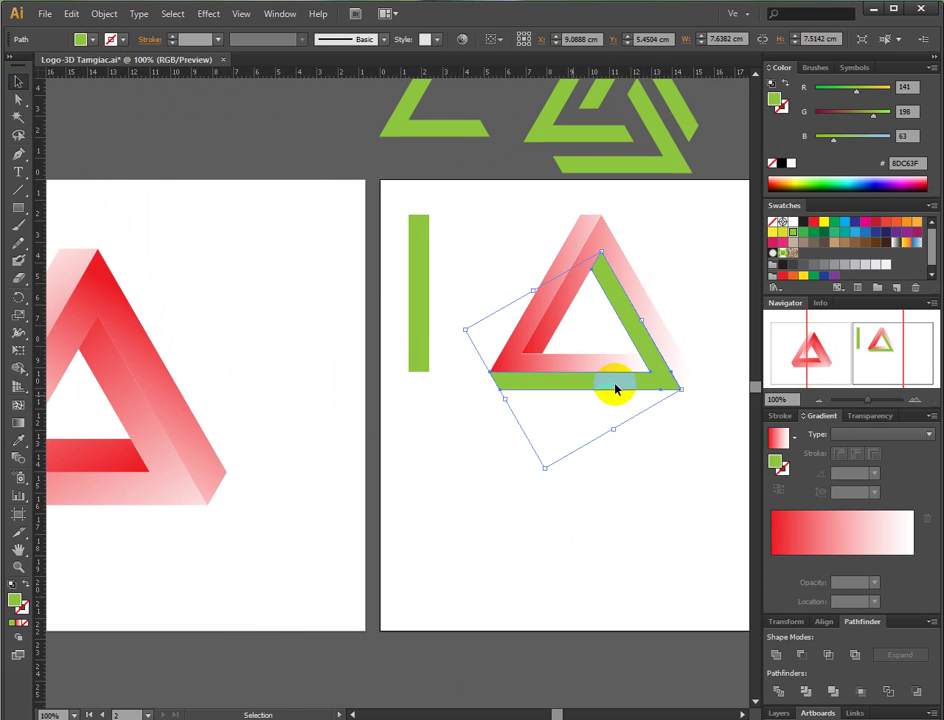
left_click(18, 438)
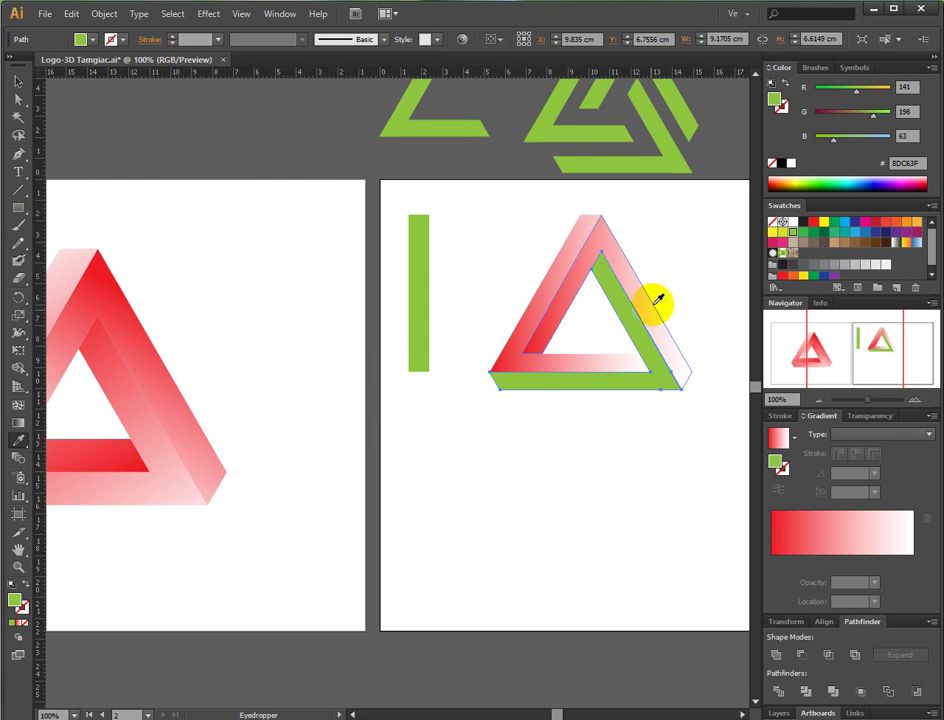
left_click(650, 314)
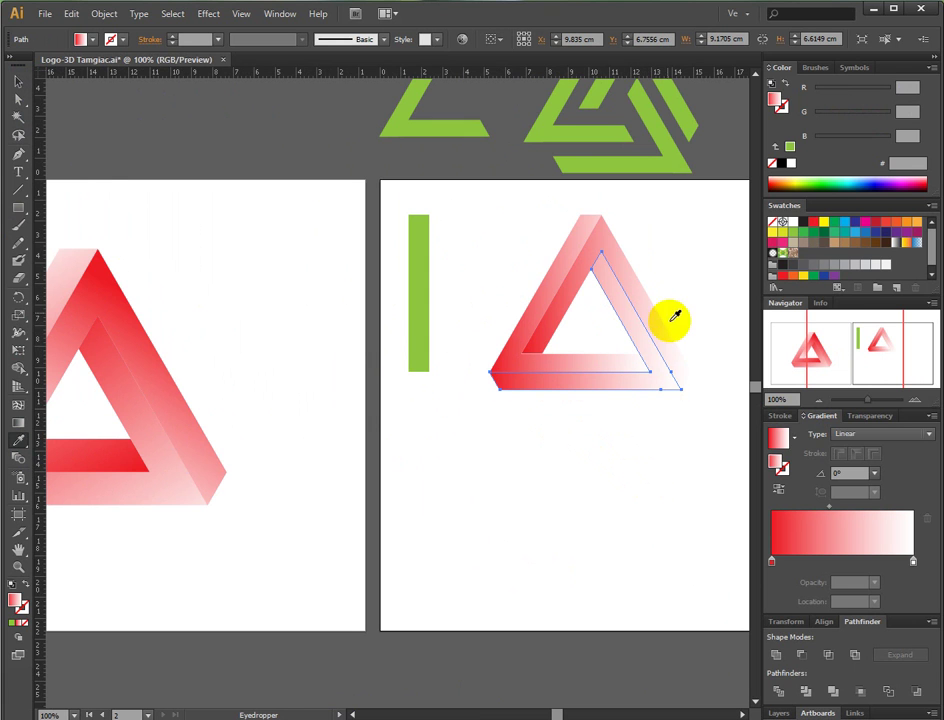
Reverse the gradient on the right-hand shape so it runs from white to red.
left_click(20, 82)
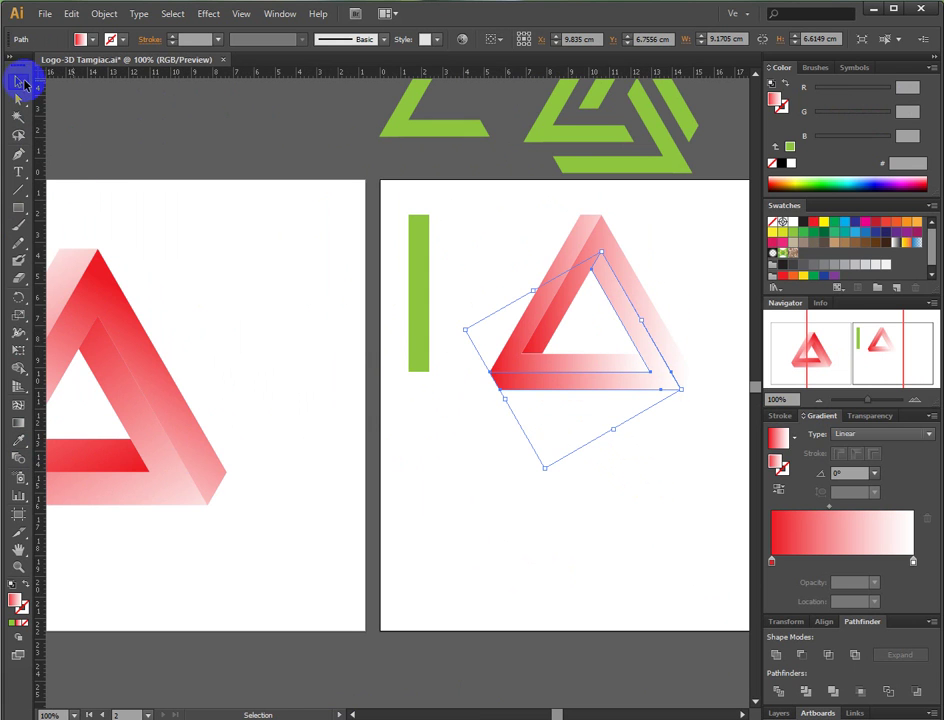
left_click(649, 300)
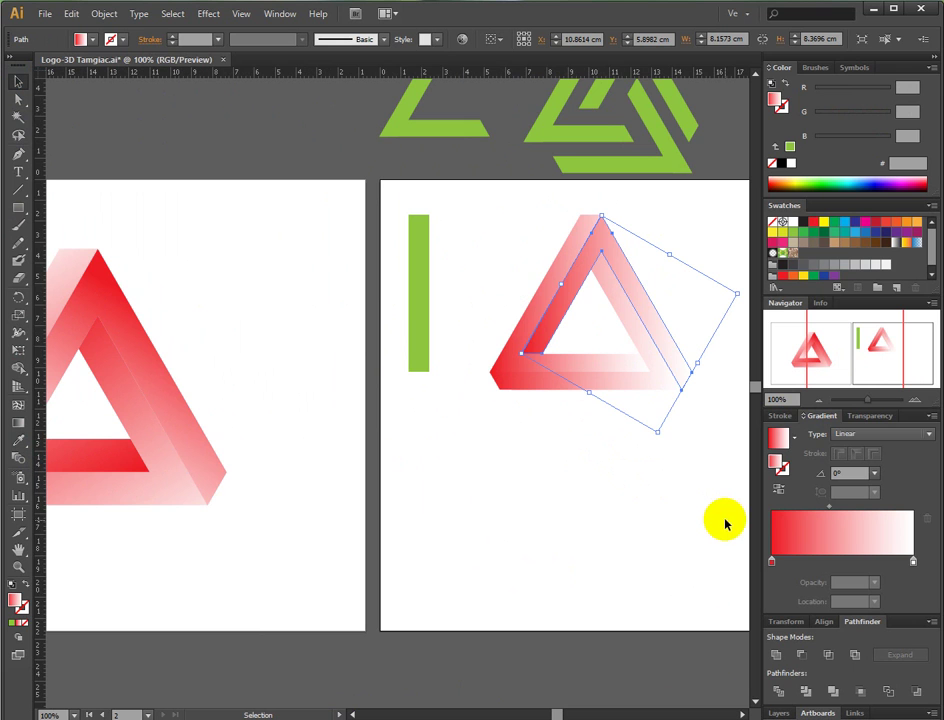
left_click(785, 510)
left_click(781, 492)
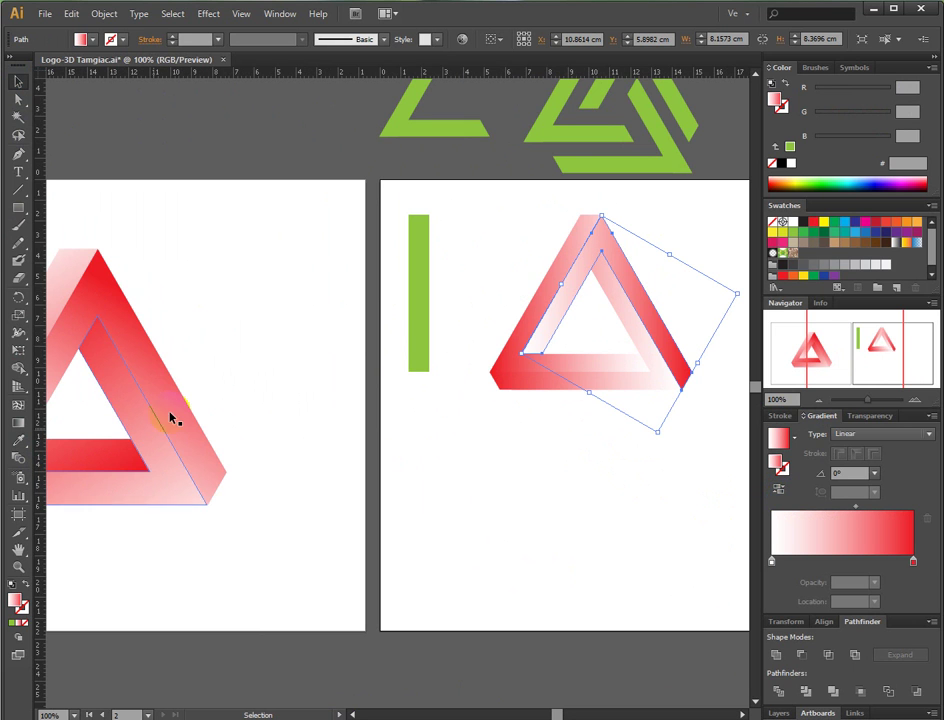
Rotate the gradient on the right-hand shape of the triangle to about 118.4° with the Gradient tool.
left_click(18, 422)
mouse_move(692, 303)
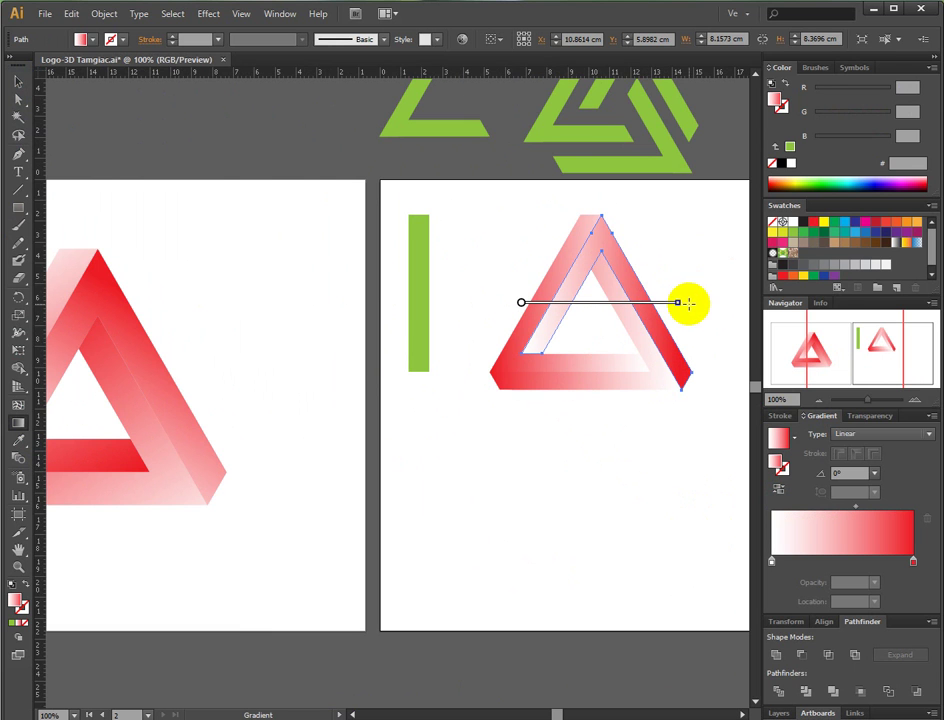
mouse_move(687, 300)
left_mouse_down()
mouse_move(666, 238)
mouse_move(634, 198)
mouse_move(516, 186)
mouse_move(463, 194)
mouse_move(518, 244)
left_mouse_up()
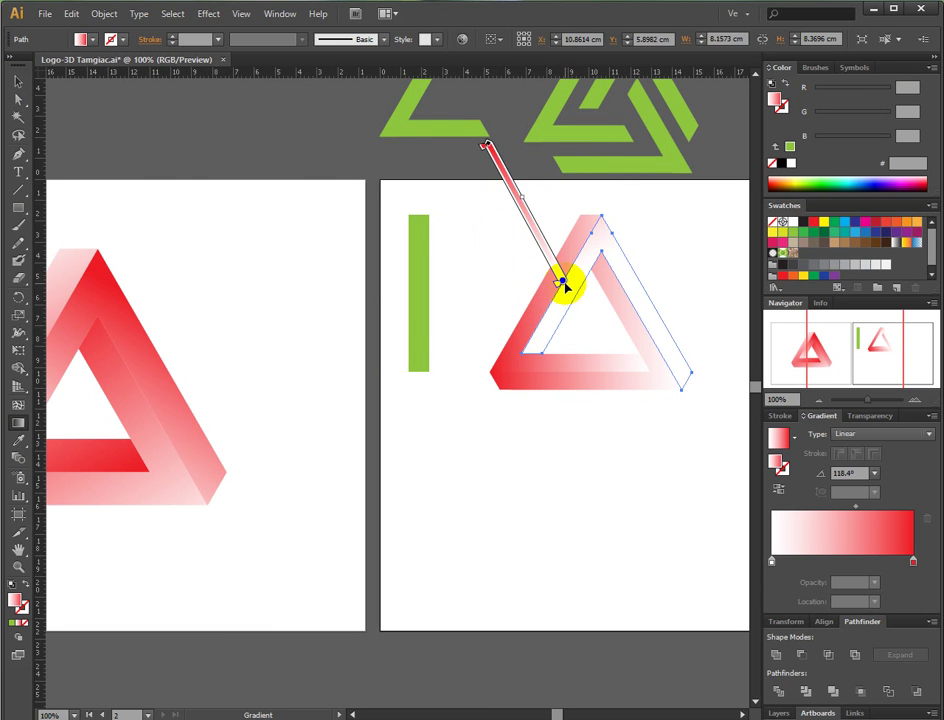
Shift the right-hand shape's gradient along the triangle so red covers the apex and fades to white at the lower-right corner, then deselect the shape.
mouse_move(563, 285)
left_mouse_down()
mouse_move(659, 428)
mouse_move(652, 432)
left_mouse_up()
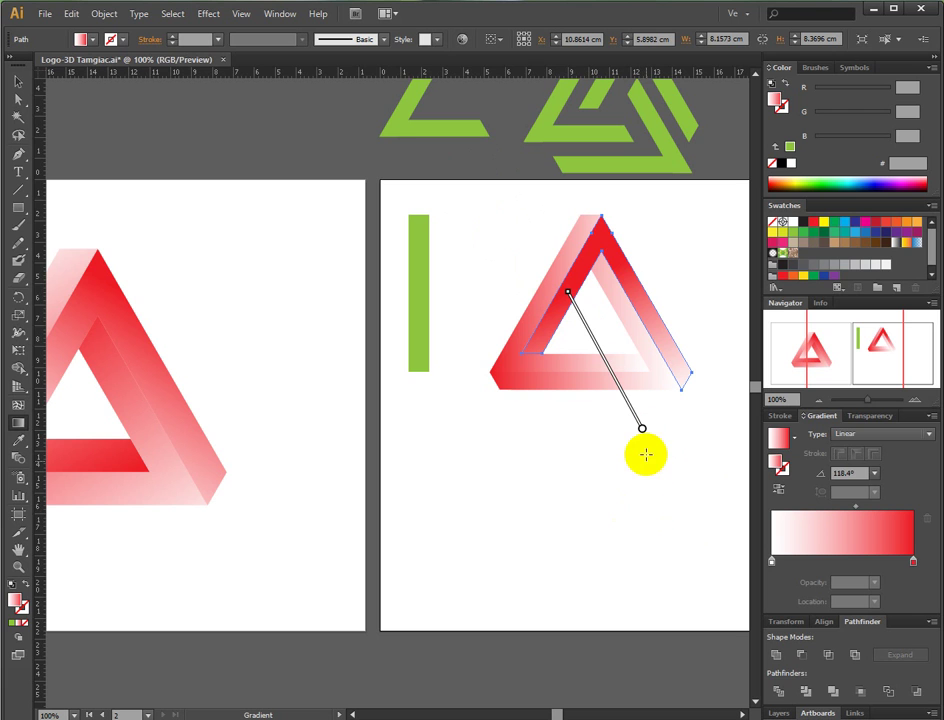
left_click_drag(641, 430, 621, 388)
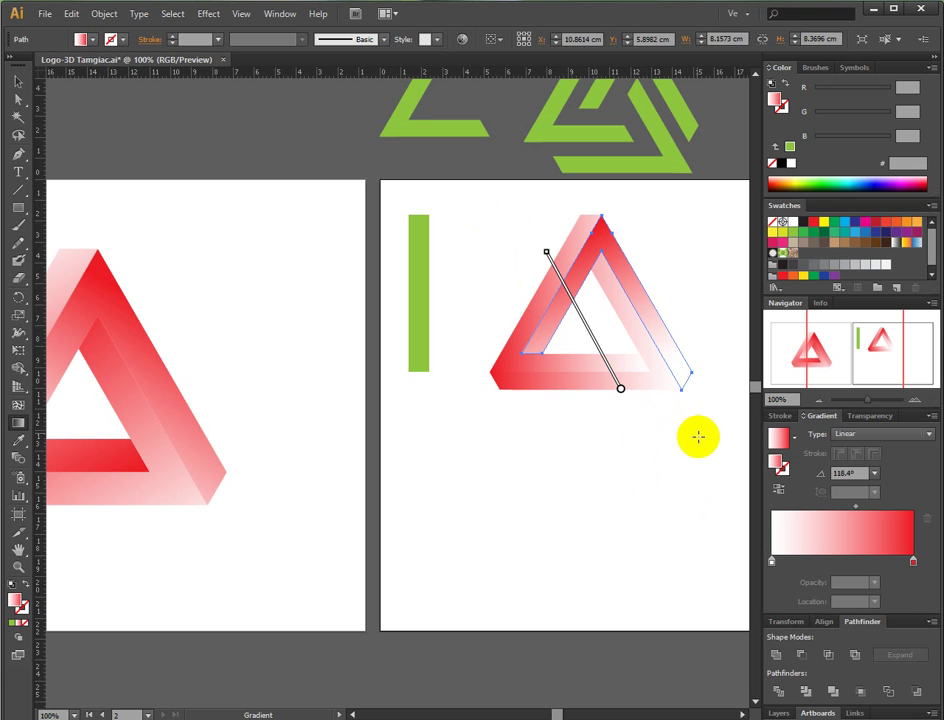
left_click(819, 399)
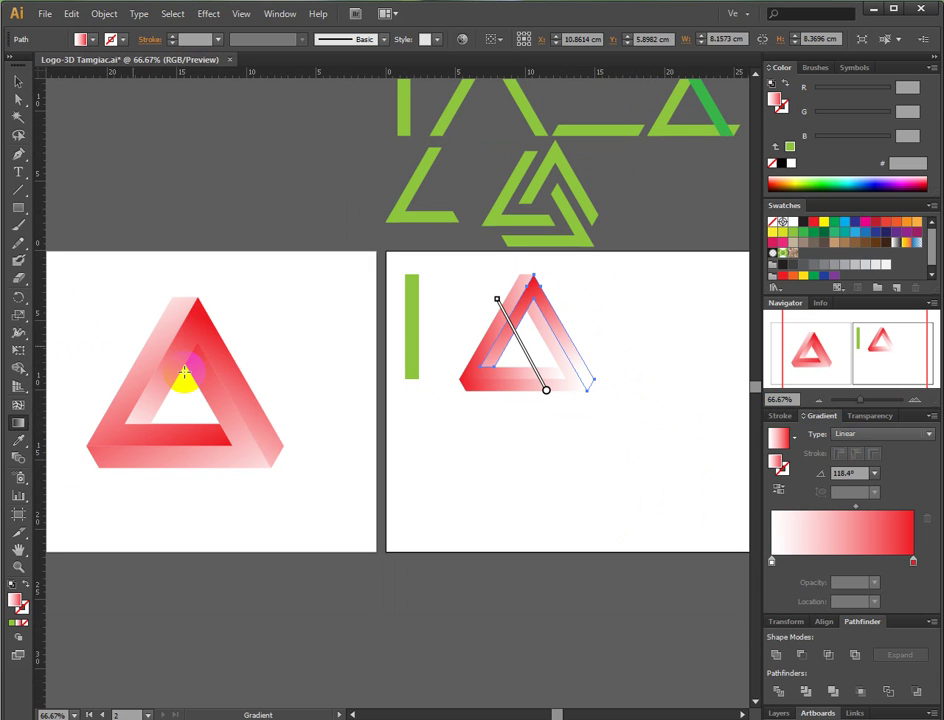
left_click(18, 81)
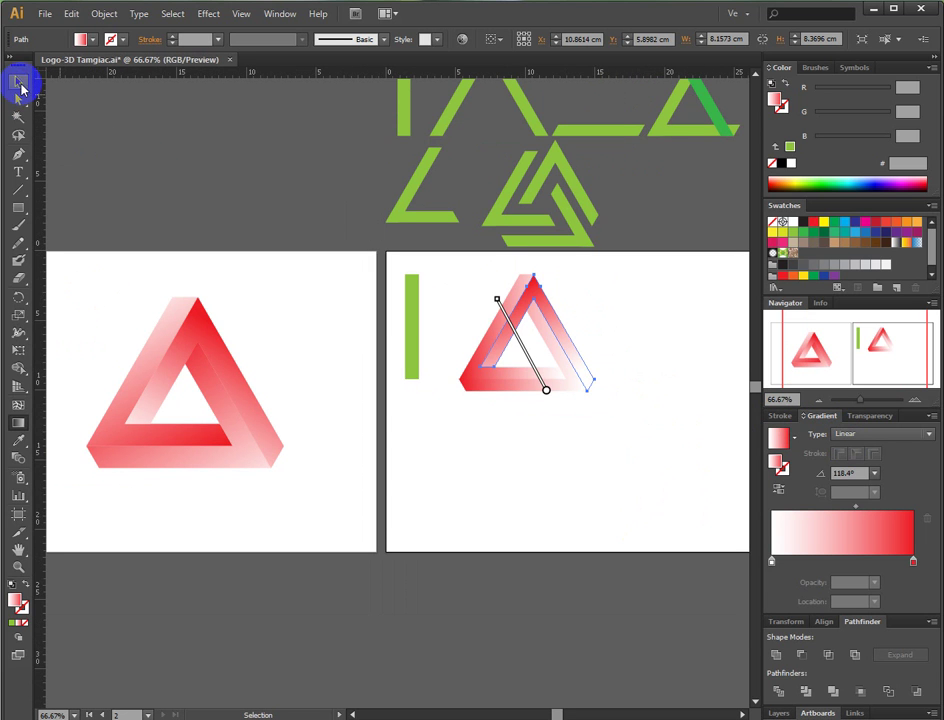
left_click(172, 148)
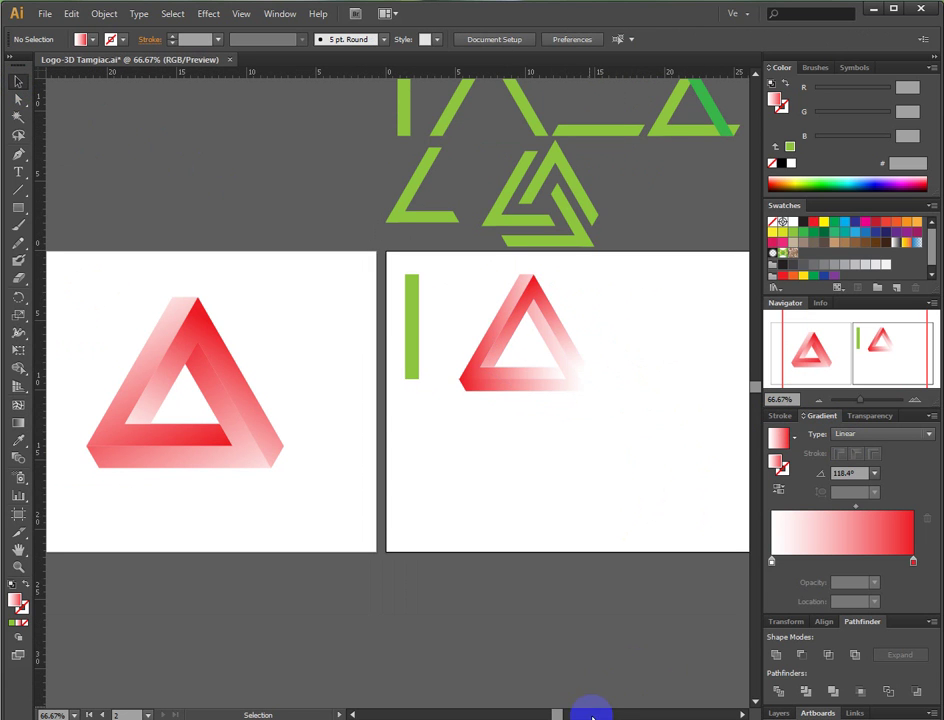